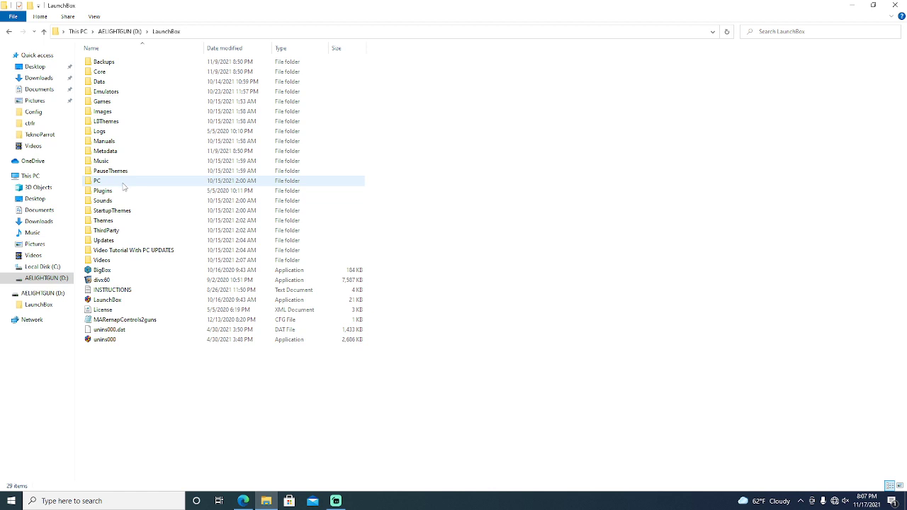
- Open the Start Behind Enemy Lines AHK script from the Games folder's Sega Model 2 Emulator v1.1a, review its launch commands, and close it
double_click(129, 101)
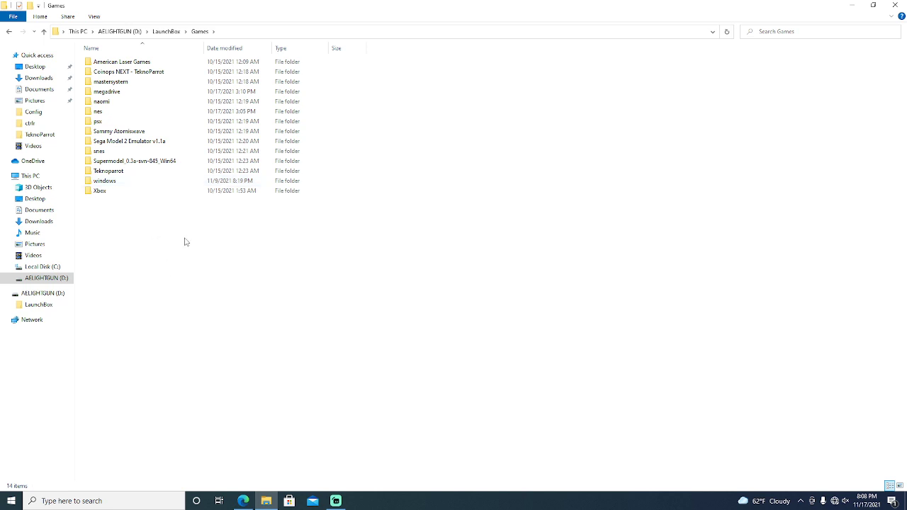
double_click(139, 145)
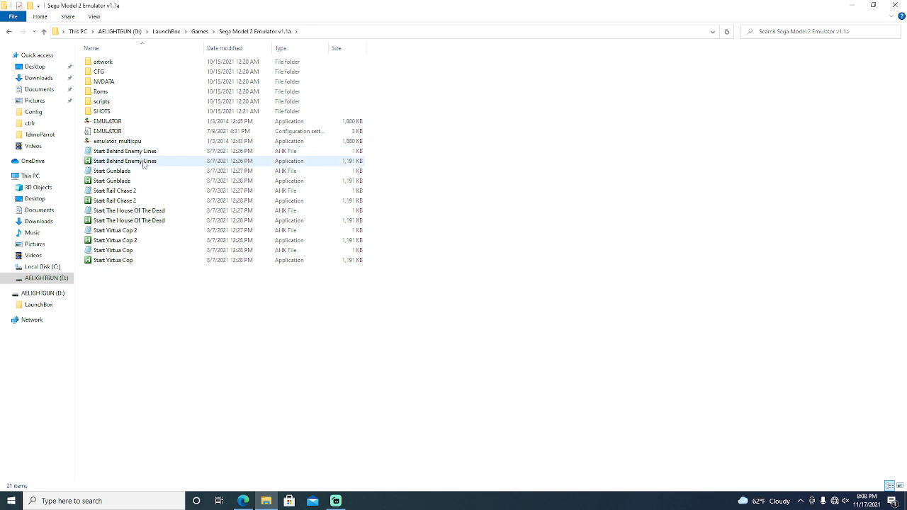
double_click(150, 152)
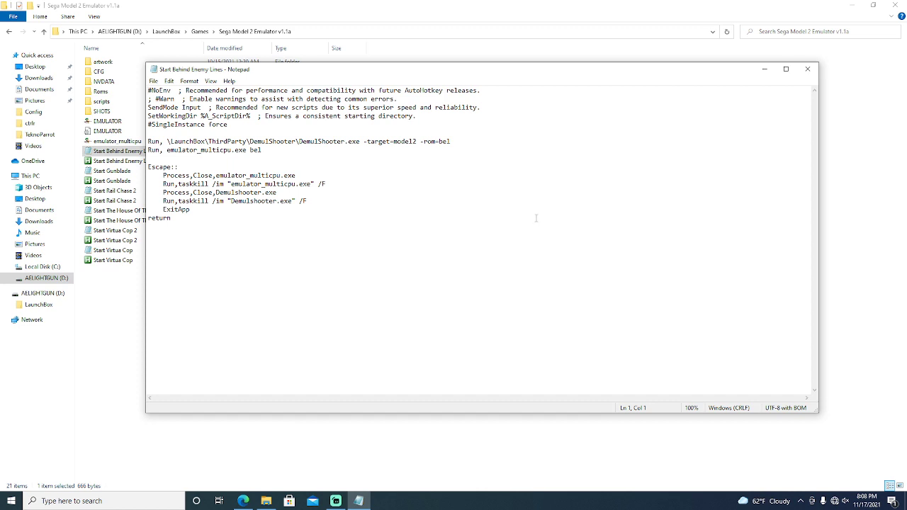
click(808, 73)
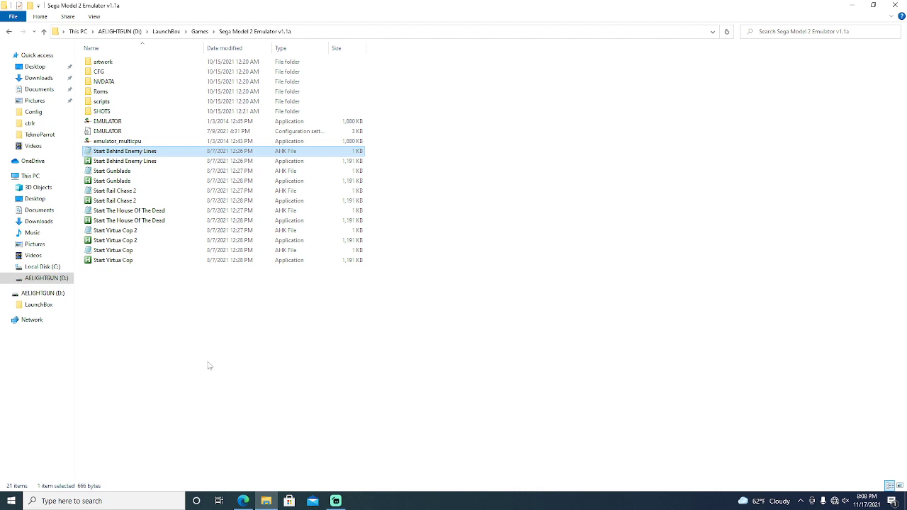
- Open the Supermodel configuration file from the Supermodel_0.3a-svn-845_Win64 Config folder and examine its light gun and analog gun mouse assignments
click(201, 32)
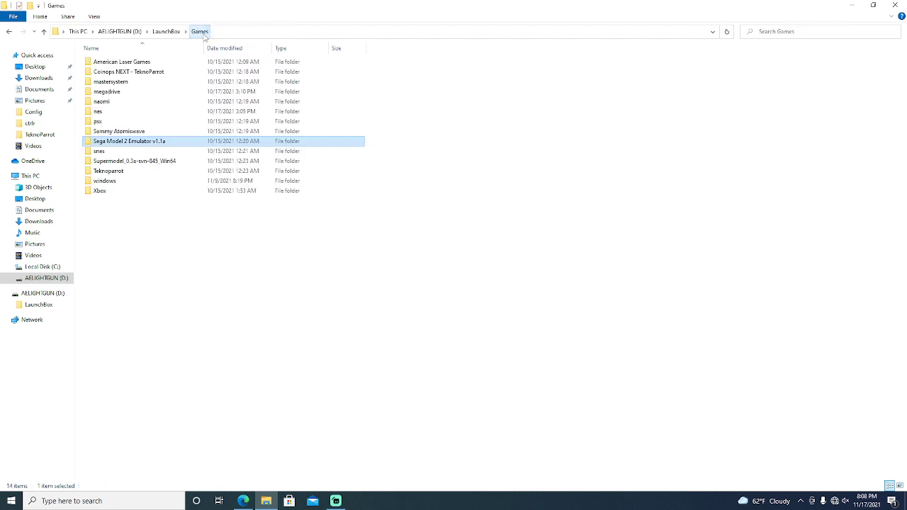
double_click(122, 161)
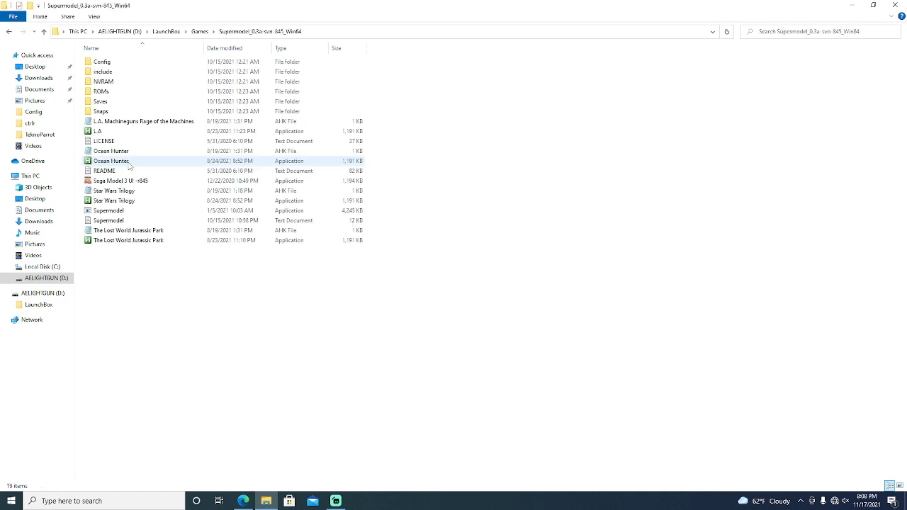
double_click(113, 64)
double_click(109, 71)
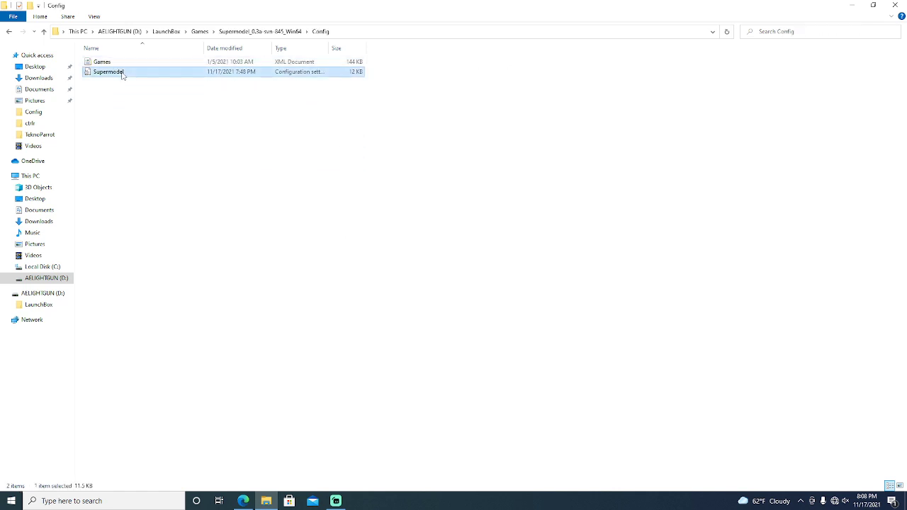
scroll(356, 290, down, 5)
scroll(356, 289, down, 20)
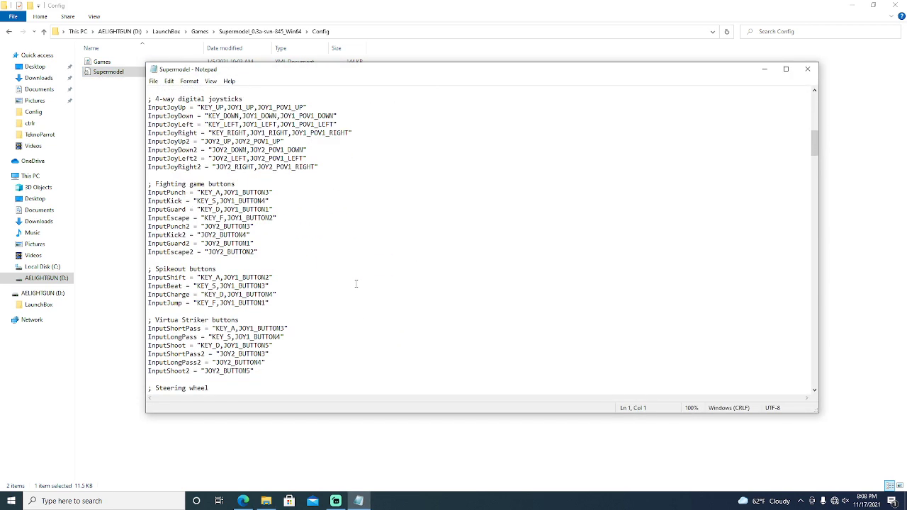
scroll(356, 282, down, 5)
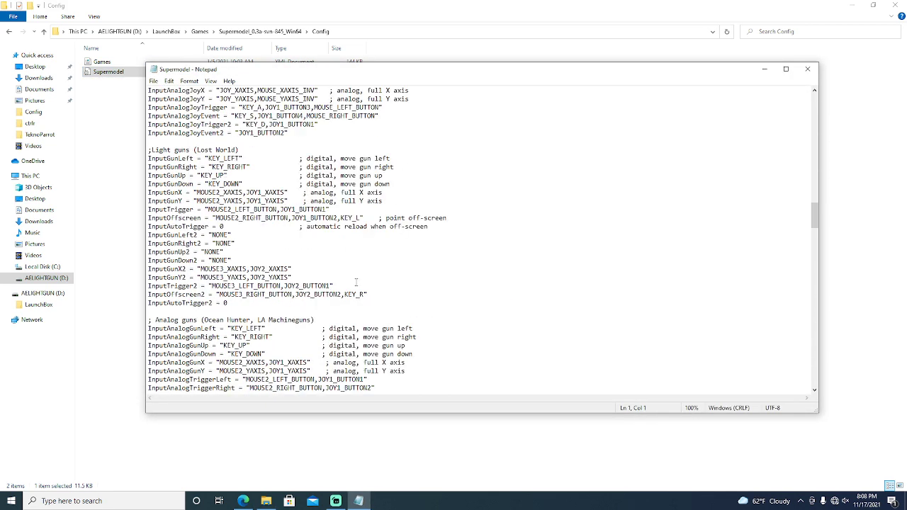
scroll(356, 282, up, 1)
scroll(356, 282, down, 2)
scroll(356, 282, down, 1)
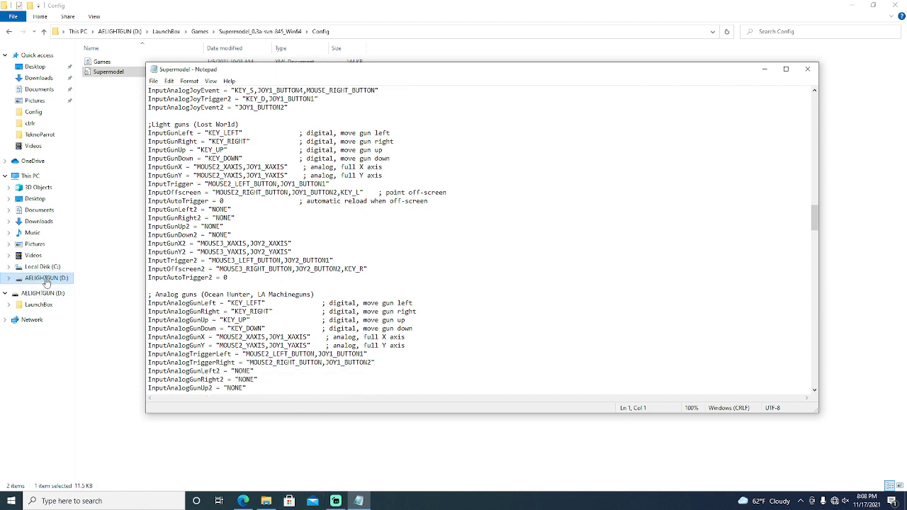
- Return to the LaunchBox folder and switch to Arcade Guns Pro Utility to check the mouse enumeration order
click(166, 32)
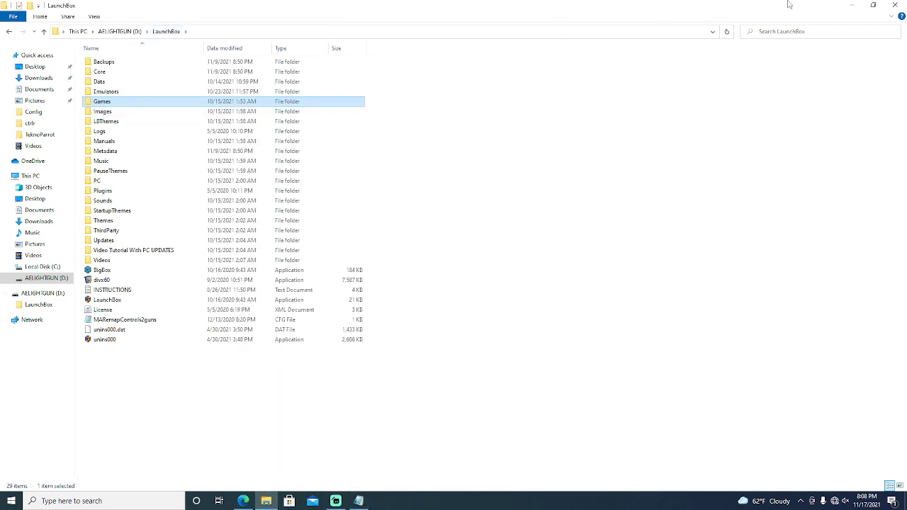
click(851, 4)
double_click(18, 257)
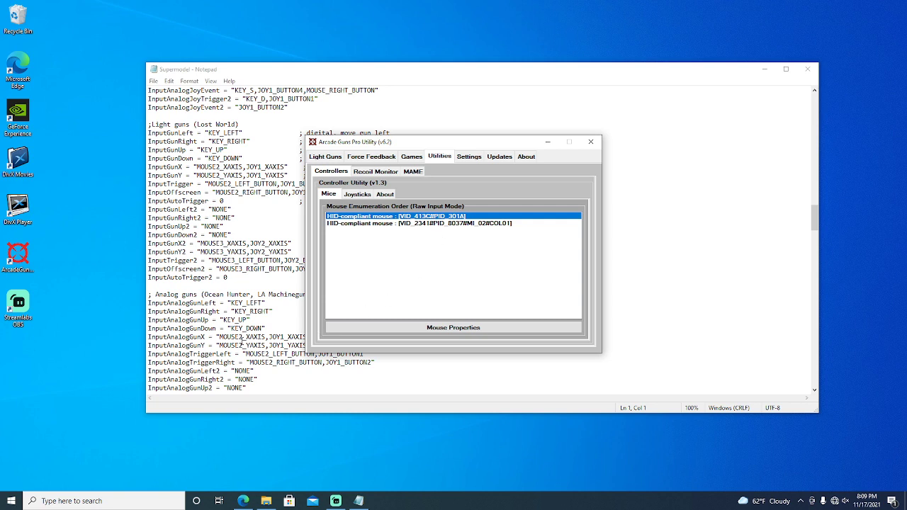
- Compare the MOUSE2 and MOUSE3 gun assignments in the Supermodel configuration with the utility's mouse list, and close the configuration file
click(242, 338)
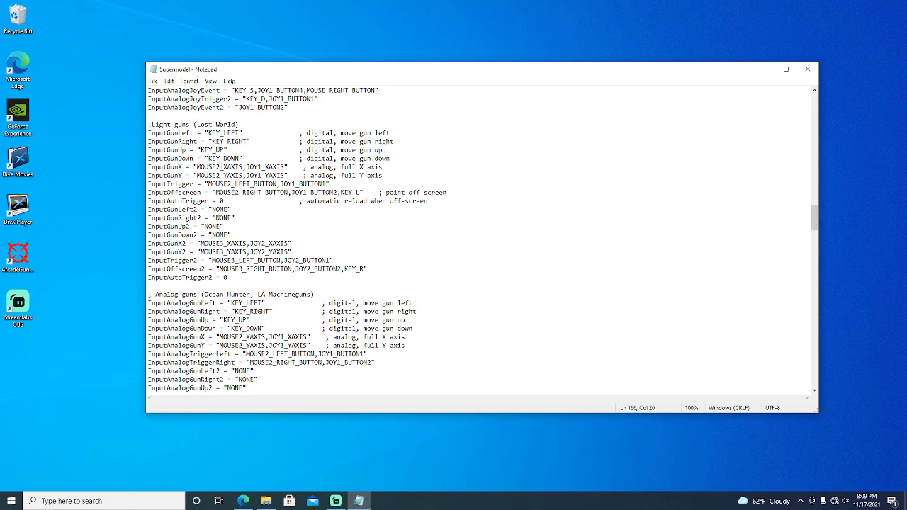
click(358, 501)
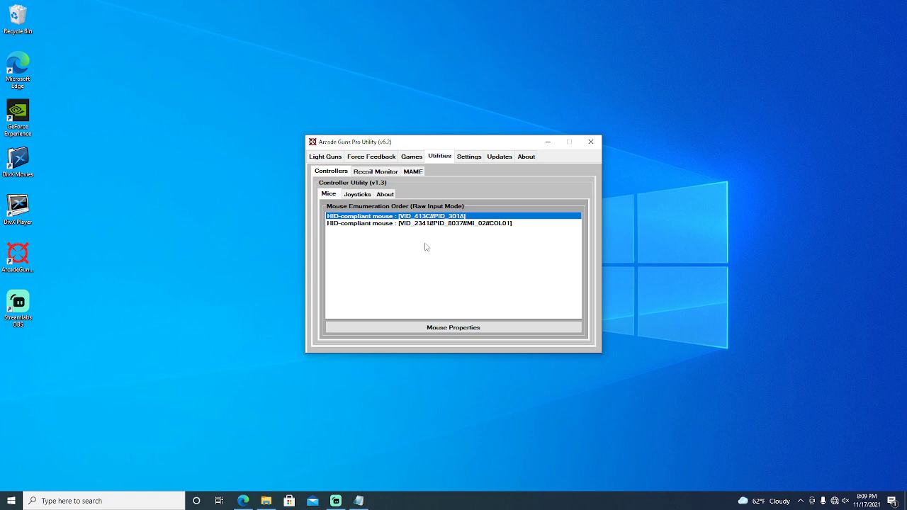
click(359, 501)
right_click(291, 319)
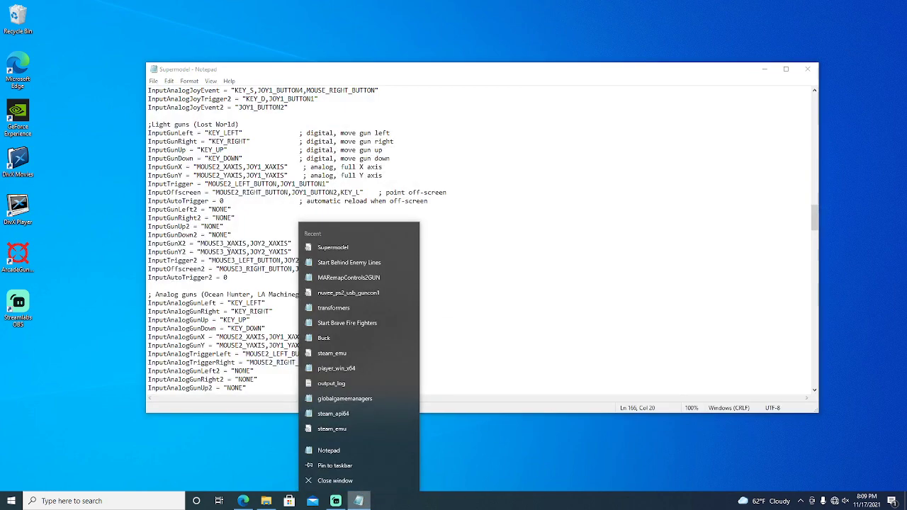
click(224, 252)
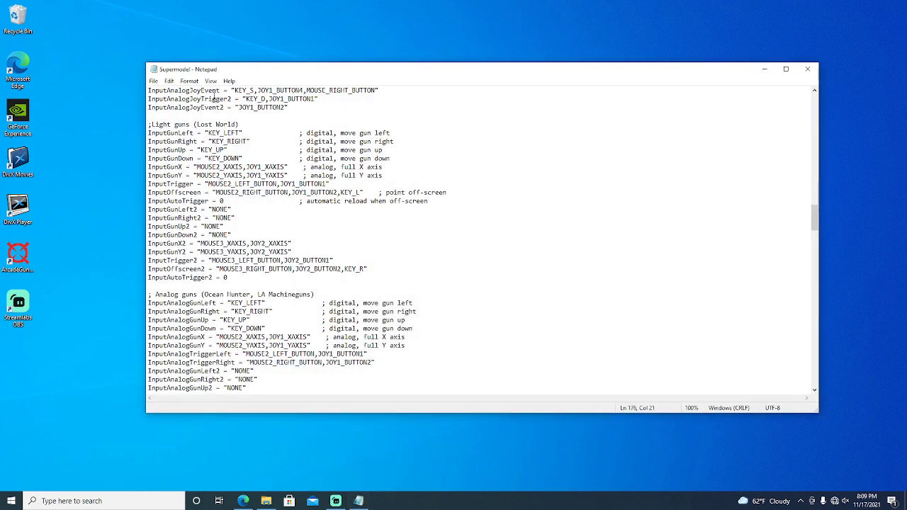
click(807, 69)
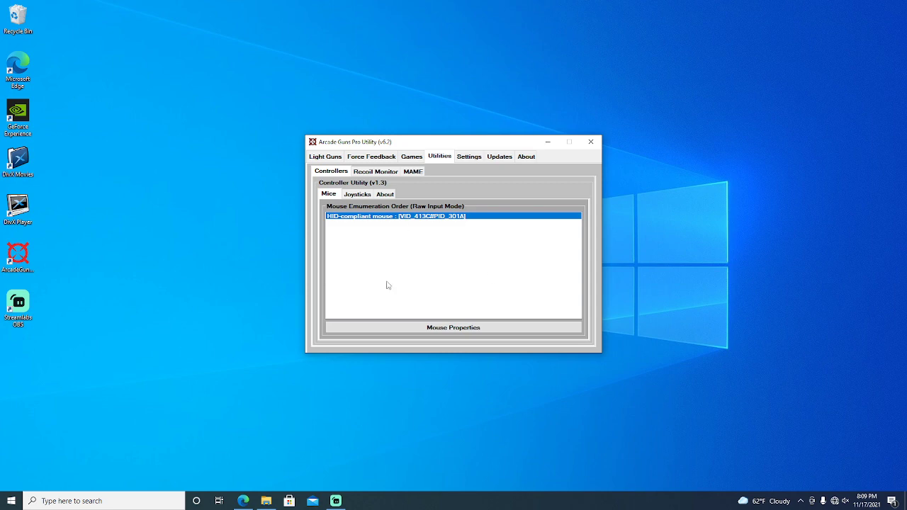
- Open the Start Brave Fire Fighters AHK script from the Demul 180428 Light Guns emulator folder, review its DemulShooter commands, and close it
click(266, 501)
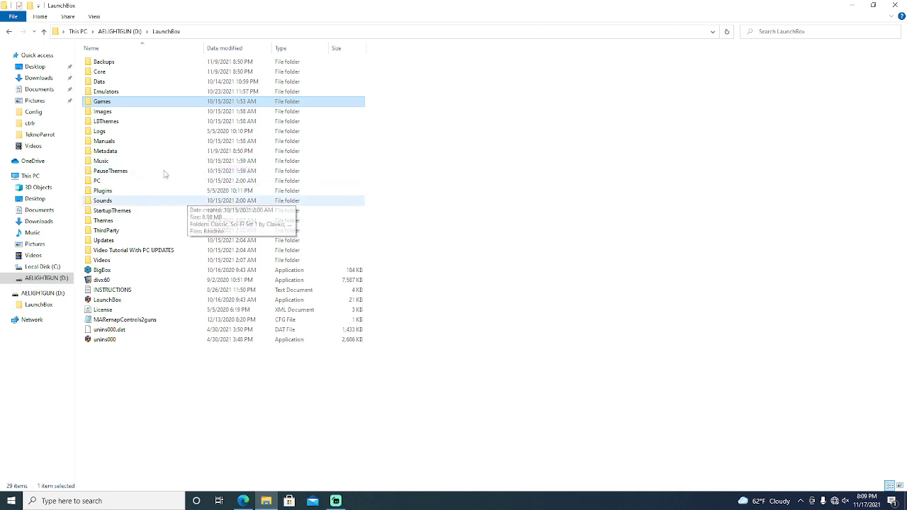
double_click(119, 93)
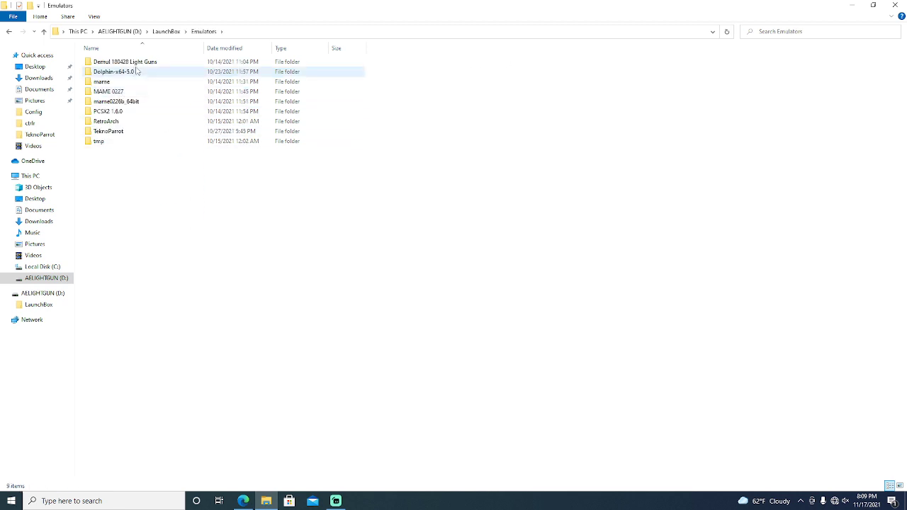
double_click(125, 63)
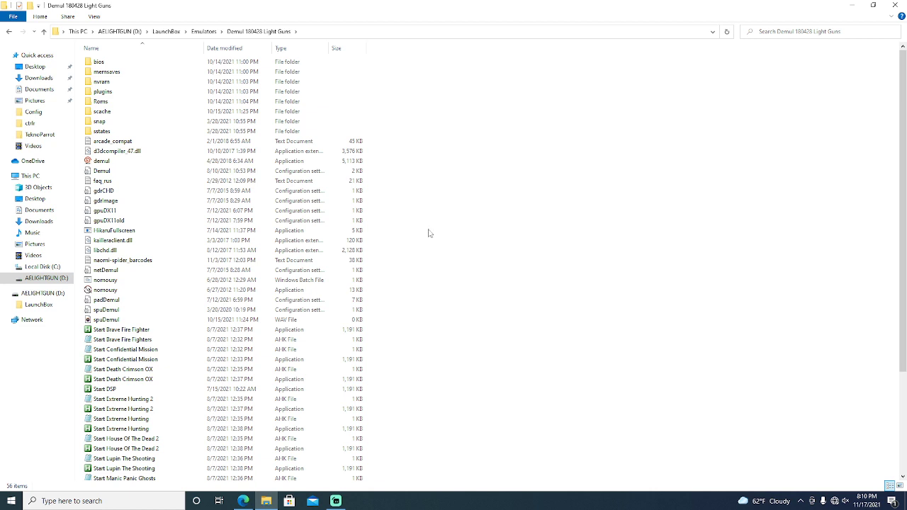
double_click(148, 343)
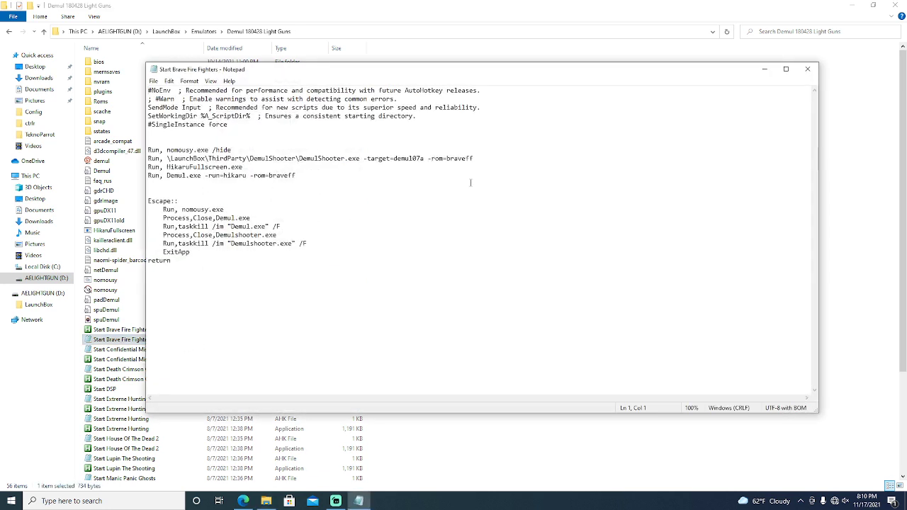
click(814, 73)
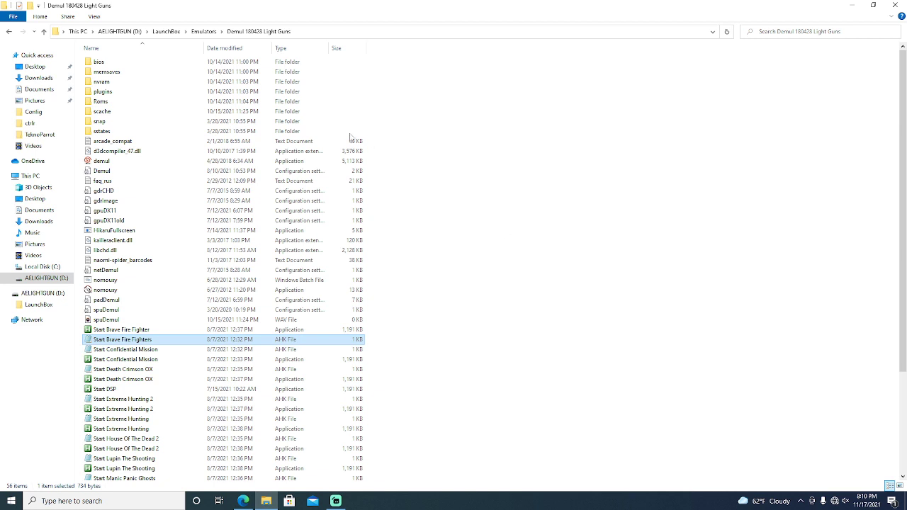
- Launch the Dolphin emulator from the Dolphin folder inside Emulators\Dolphin-x64-5.0
click(204, 32)
double_click(122, 72)
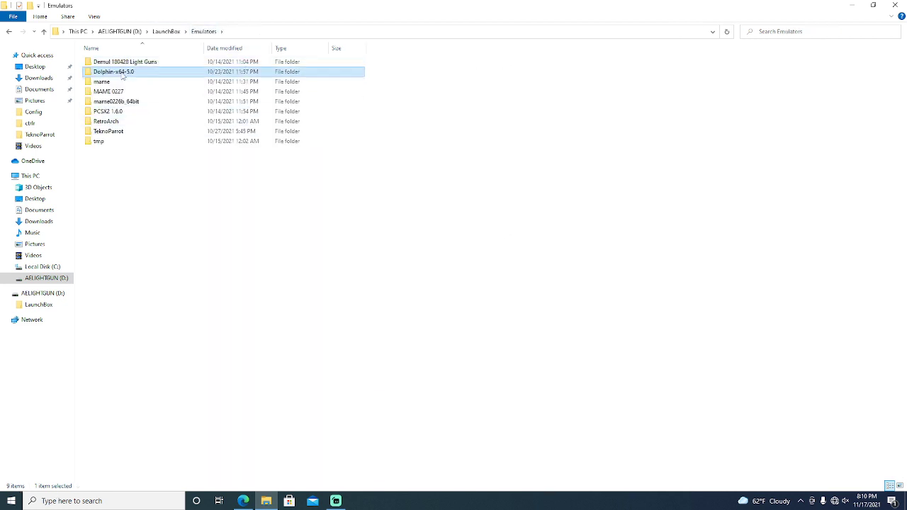
double_click(103, 63)
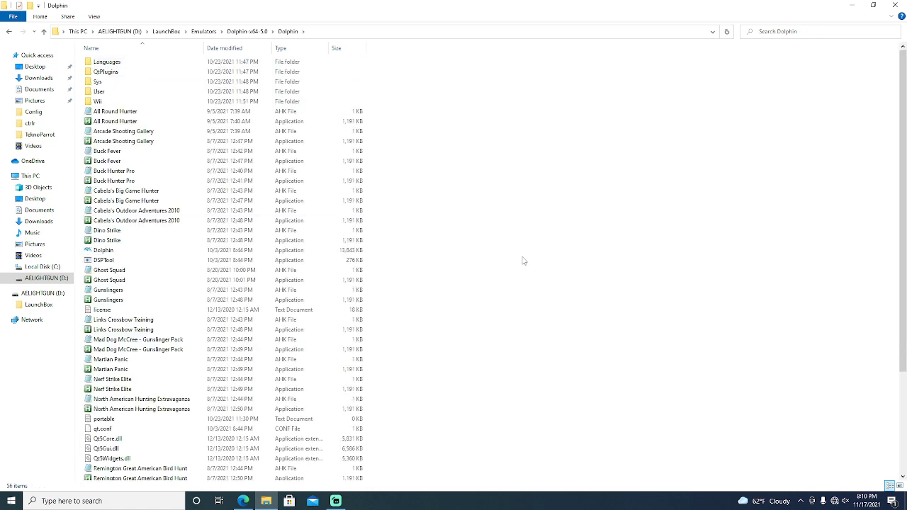
double_click(121, 252)
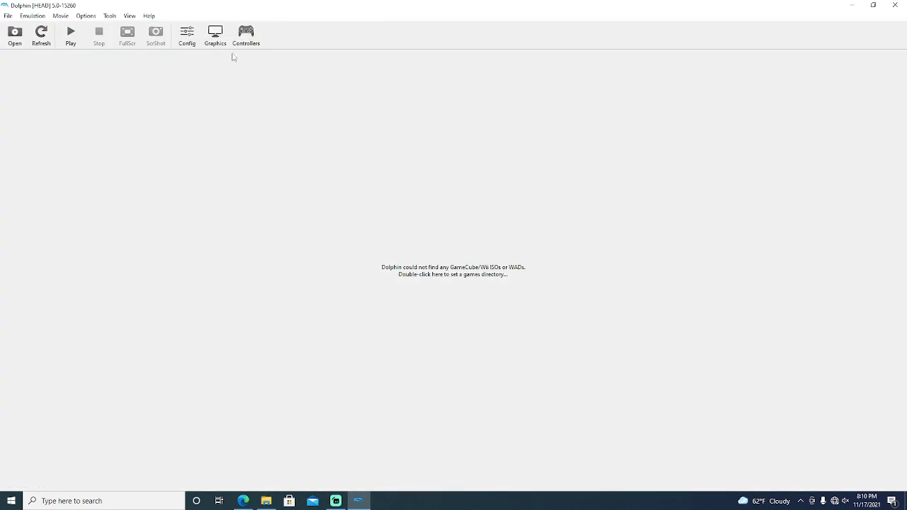
- Review the emulated Wii Remote 1 device and button mappings in the controller settings, and close Dolphin
click(246, 35)
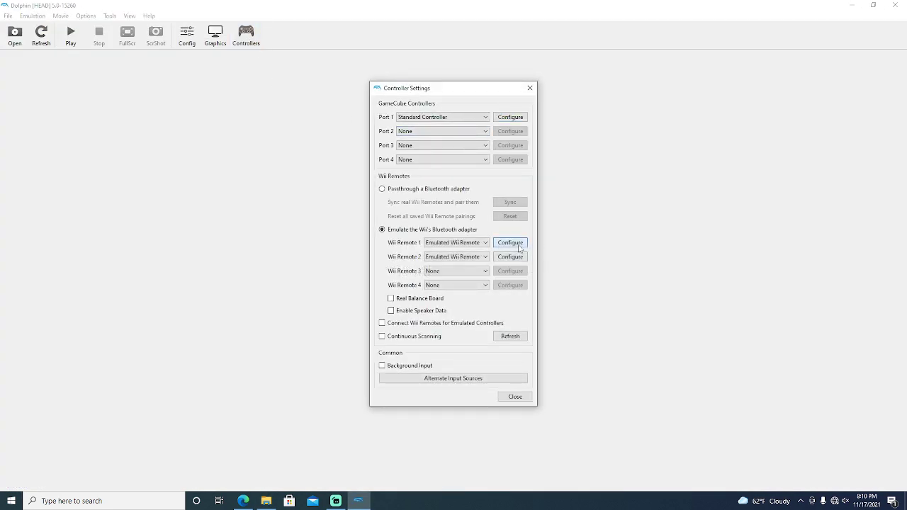
click(520, 247)
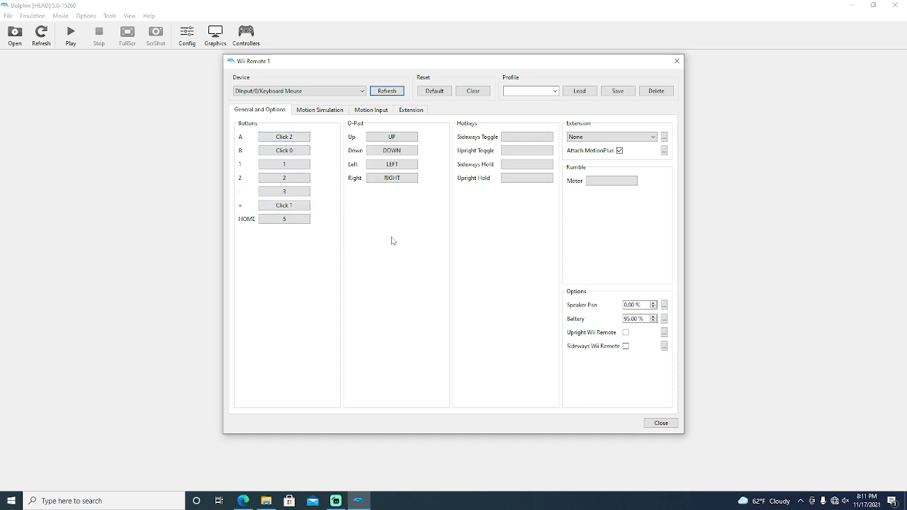
click(660, 423)
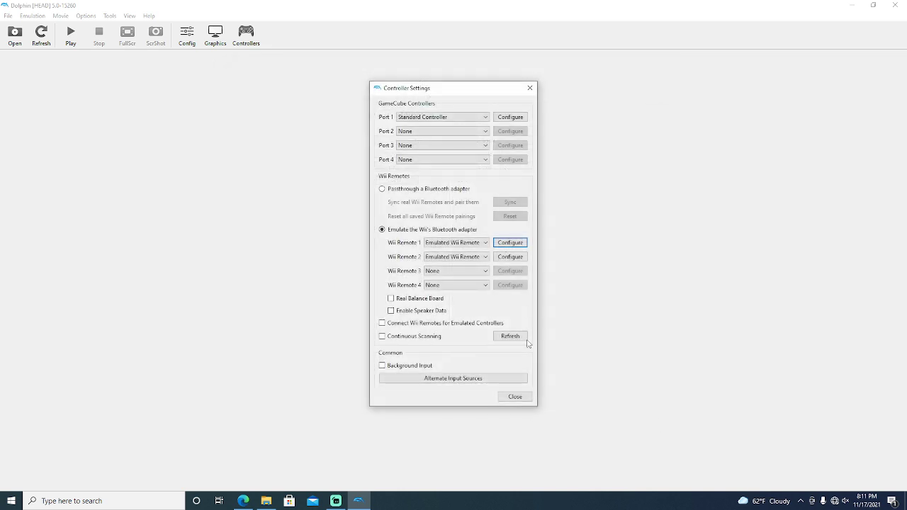
click(518, 399)
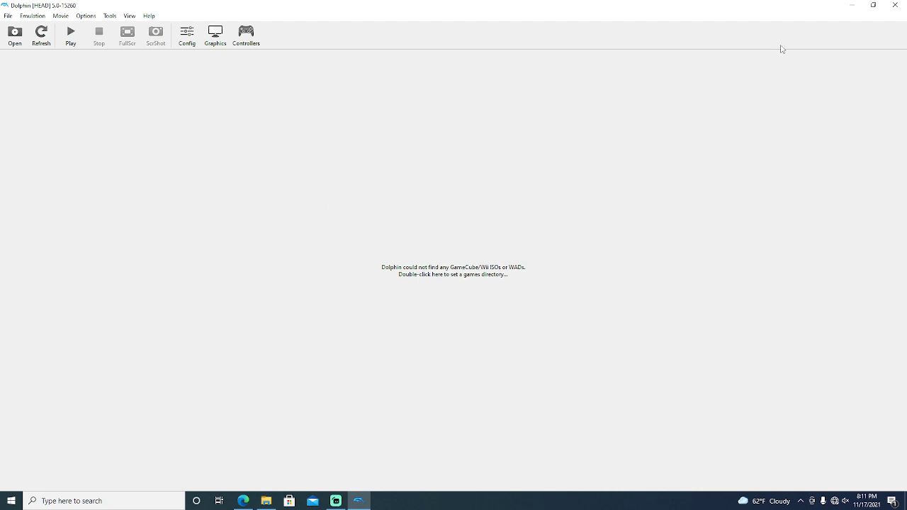
click(894, 7)
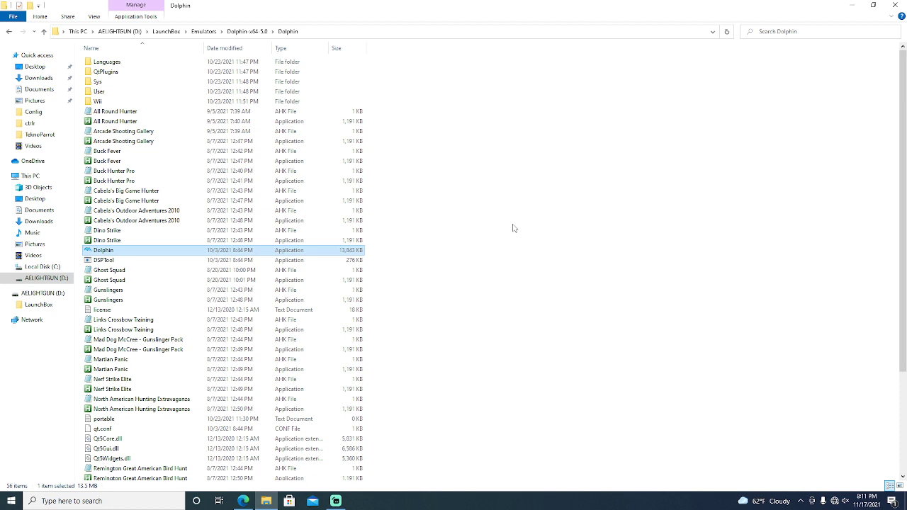
- Open the Ninja Assault folder under GameConfigs in the PCSX2 1.6.0 emulator folder
click(246, 31)
click(204, 31)
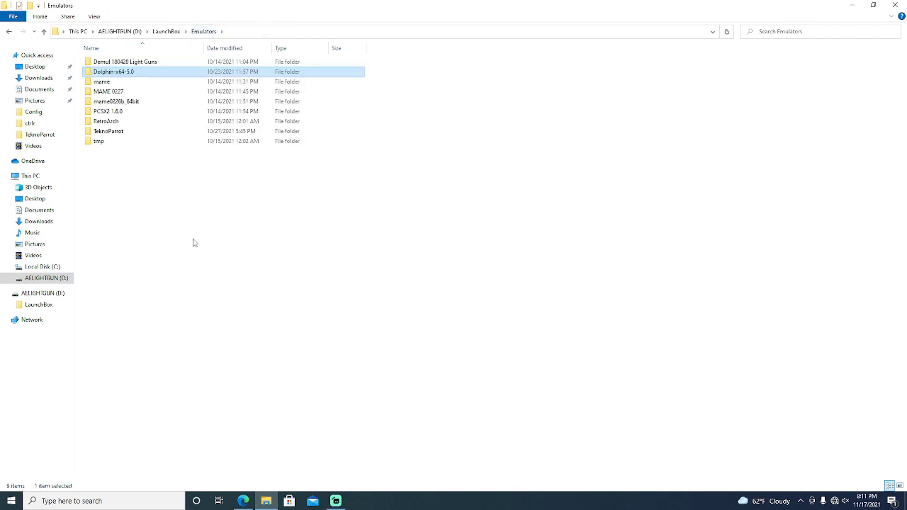
click(121, 113)
double_click(121, 114)
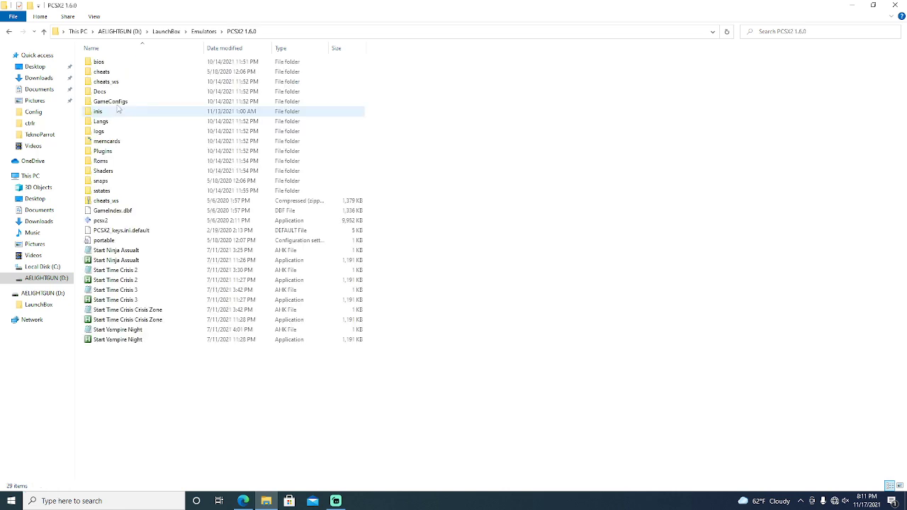
double_click(110, 103)
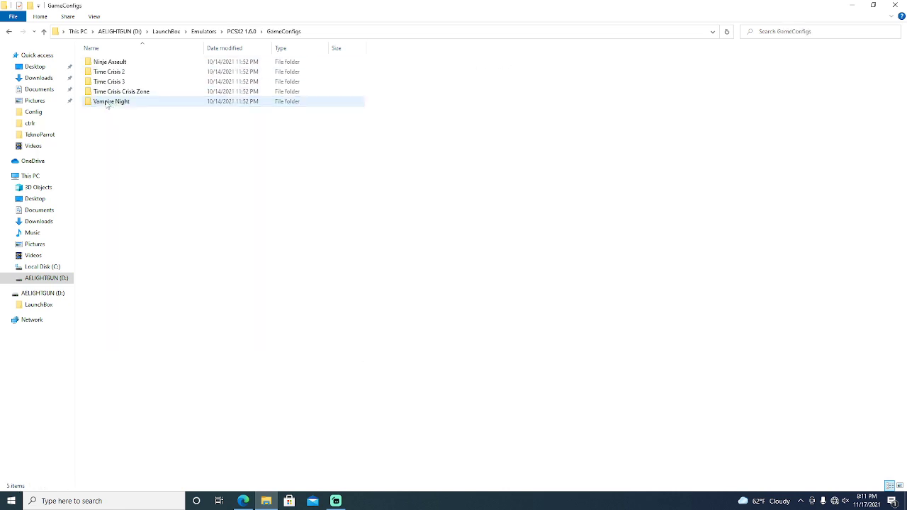
click(114, 62)
double_click(113, 63)
- Open the nuvee_ps2_usb_guncon1 configuration file, examine the light gun's device ID in its GUID line, and close it
click(136, 64)
double_click(136, 63)
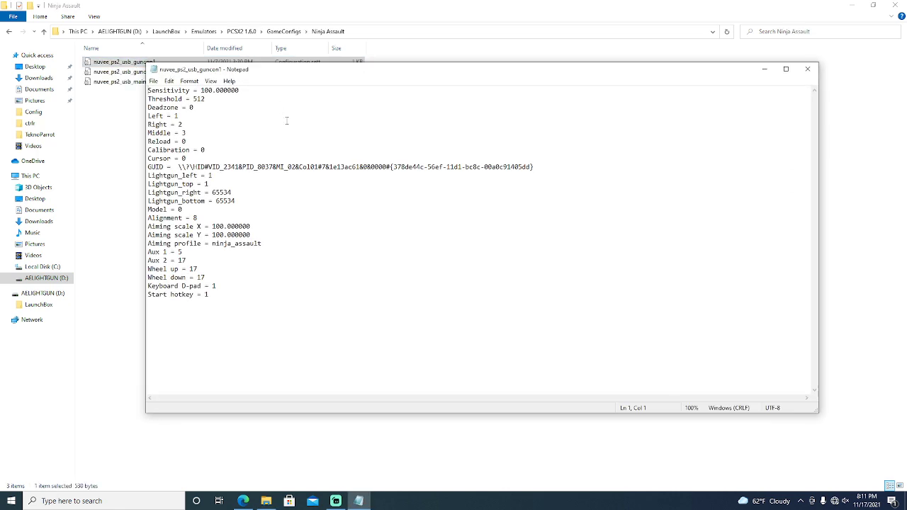
drag(282, 166, 244, 167)
click(807, 69)
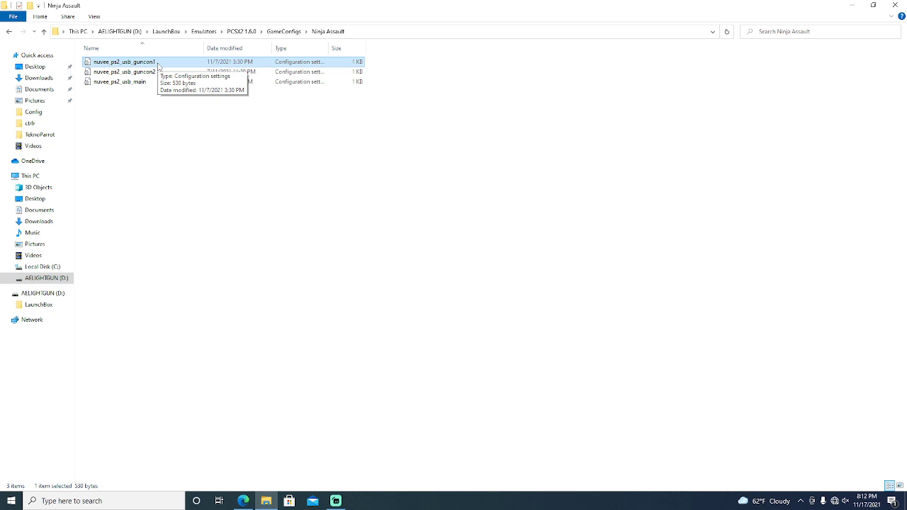
- Open the RetroArch folder under Emulators and launch the retroarch application
click(241, 31)
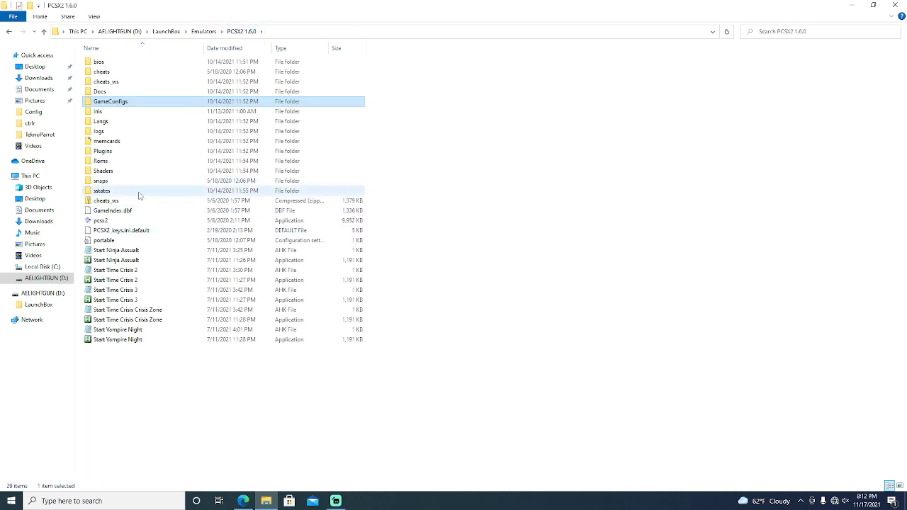
click(204, 31)
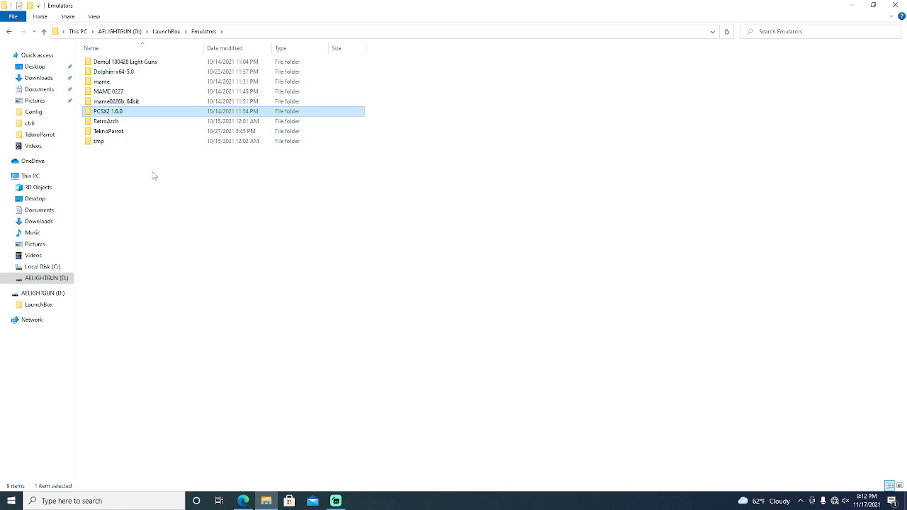
double_click(105, 125)
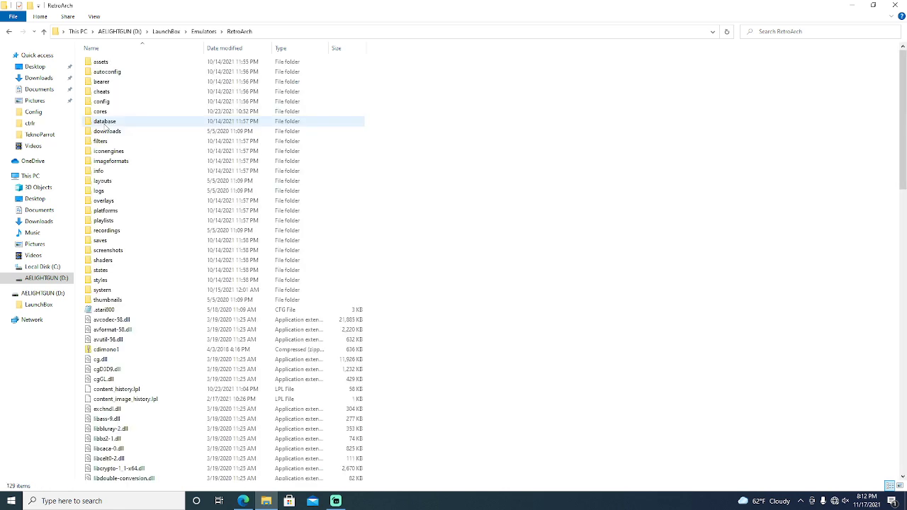
scroll(176, 299, down, 20)
scroll(177, 306, down, 8)
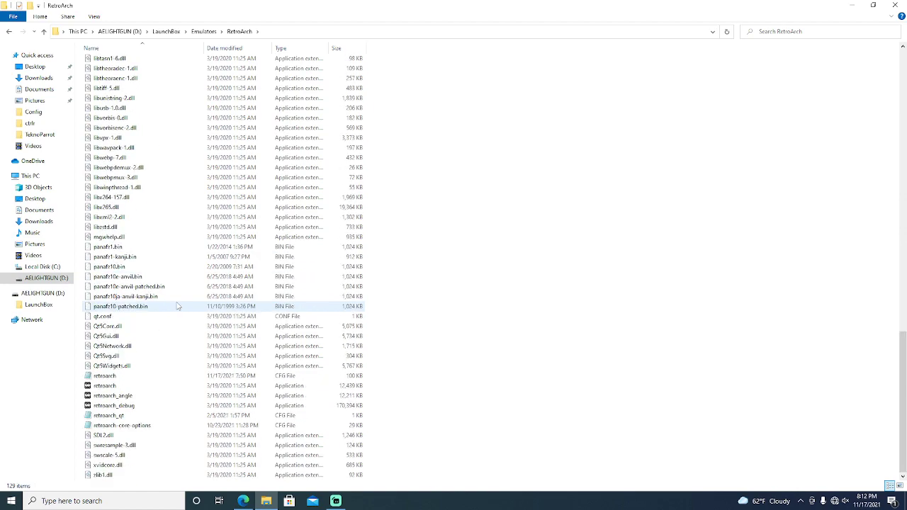
double_click(114, 387)
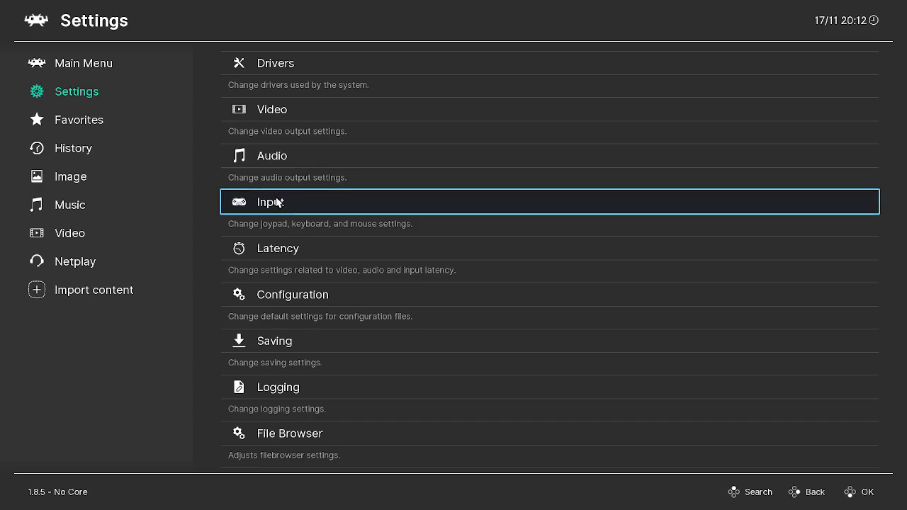
- Open the Port 1 Binds page in RetroArch's Input settings
double_click(275, 203)
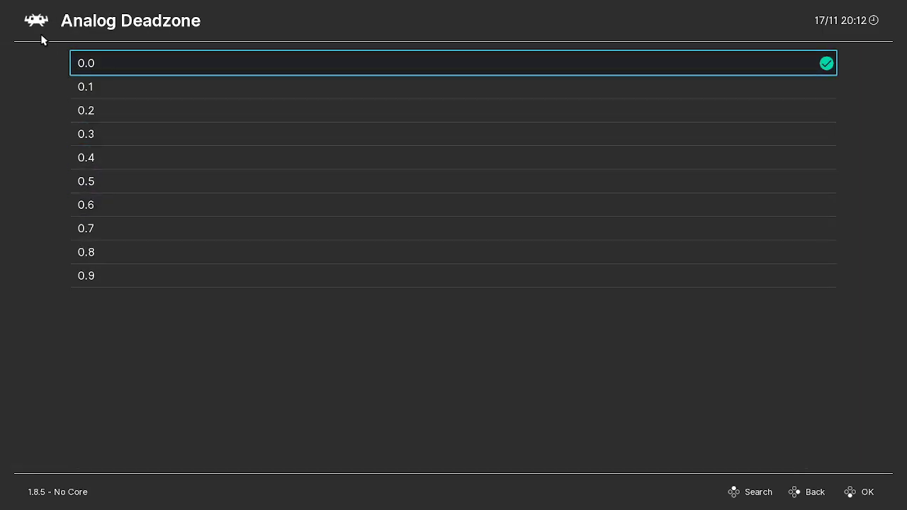
key(BackSpace)
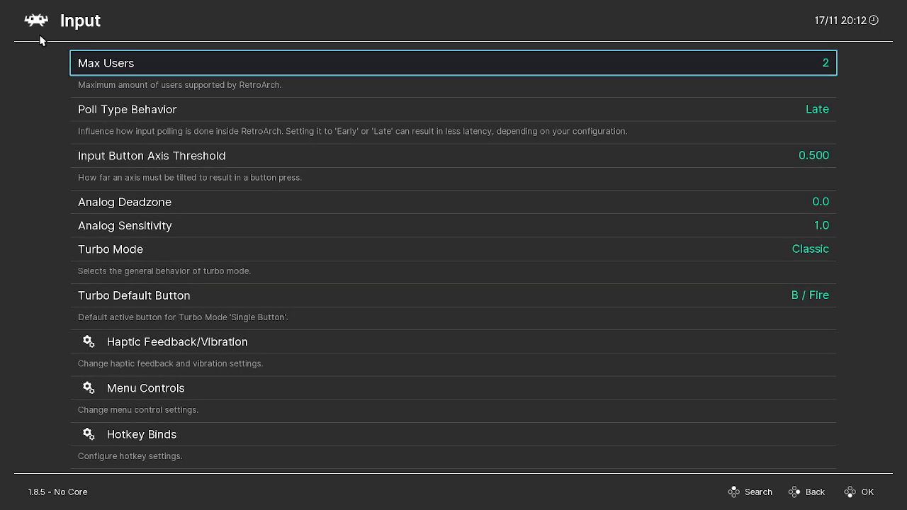
key(Up)
key(Up)
key(Return)
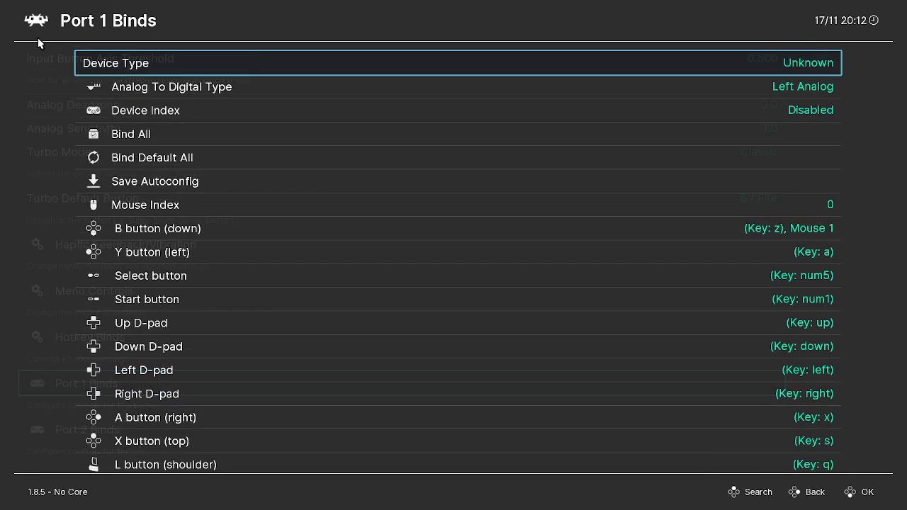
- Examine the Port 1 gun trigger, reload and auxiliary binds, and return to the Input settings
key(Up)
key(Up)
key(Up)
key(Up)
key(Up)
key(Up)
key(Up)
key(Up)
key(Up)
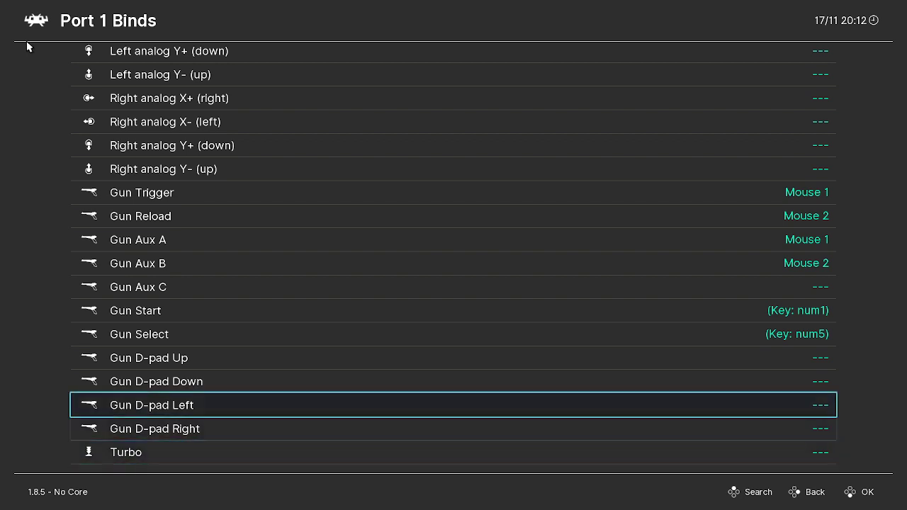
key(Up)
key(Up)
key(Up)
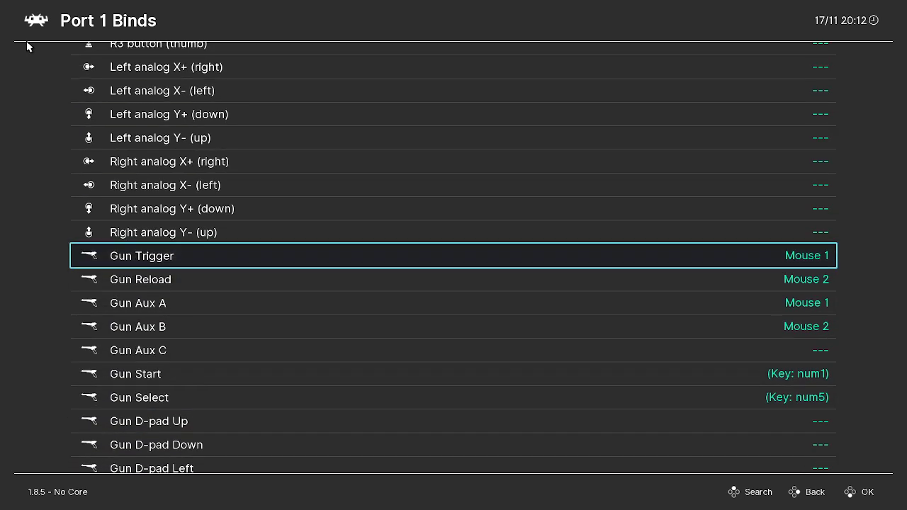
key(Down)
key(Down)
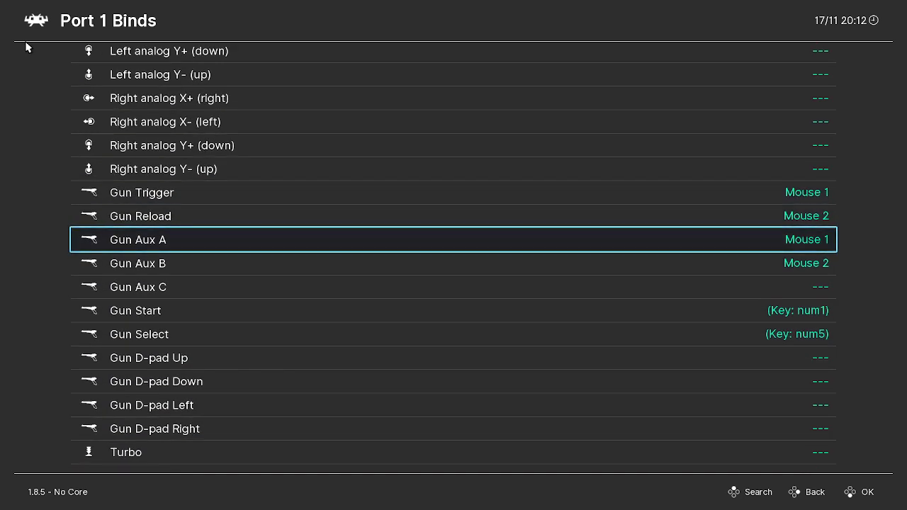
key(BackSpace)
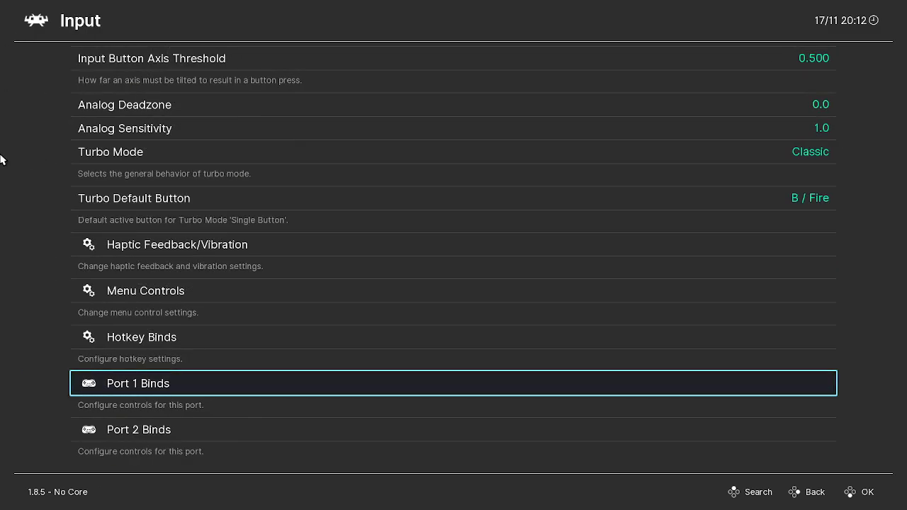
- Open the Port 2 Binds page and bind Up D-pad to the up key
click(209, 444)
key(Return)
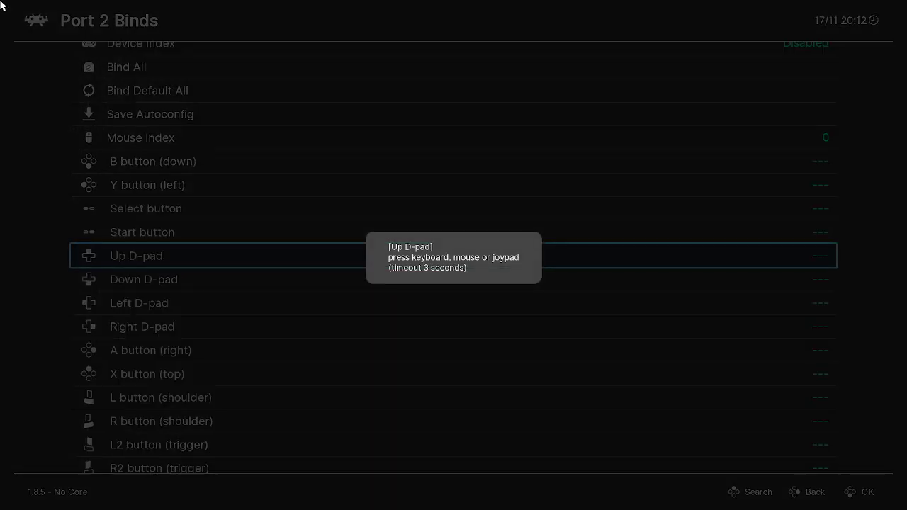
key(Up)
key(Up)
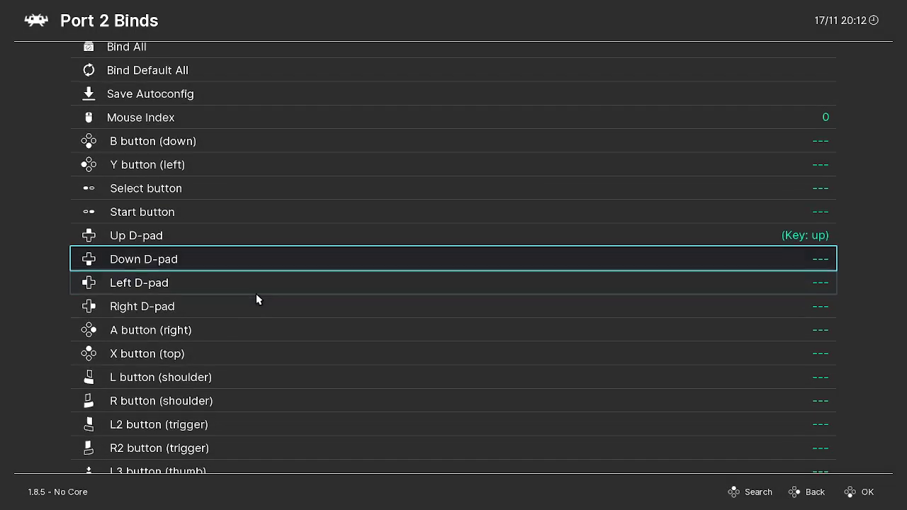
key(Up)
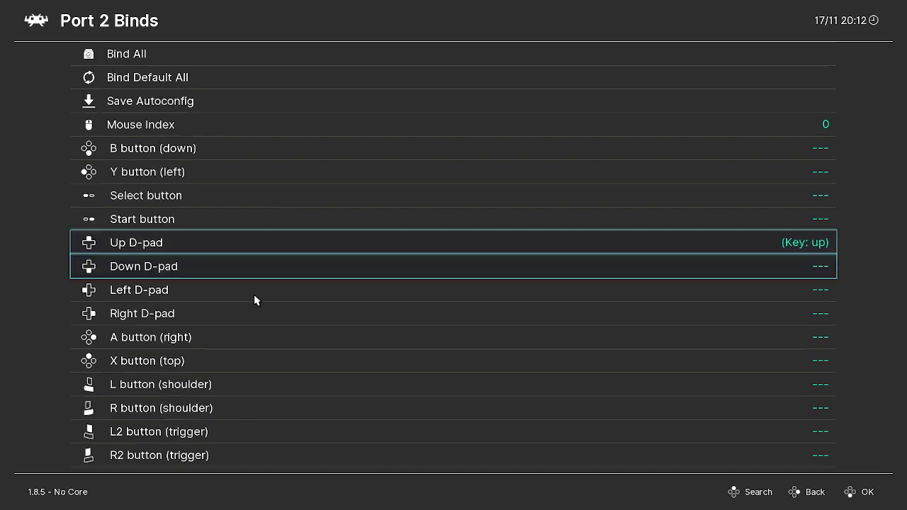
- Examine the Port 2 gun trigger, reload, start and select binds, and exit RetroArch
key(Down)
key(Down)
key(Down)
key(Down)
key(Down)
key(Down)
key(Down)
key(Down)
key(Down)
key(Down)
key(Down)
key(Down)
key(Down)
key(Down)
key(Down)
key(Down)
key(Down)
key(Down)
key(Down)
key(Down)
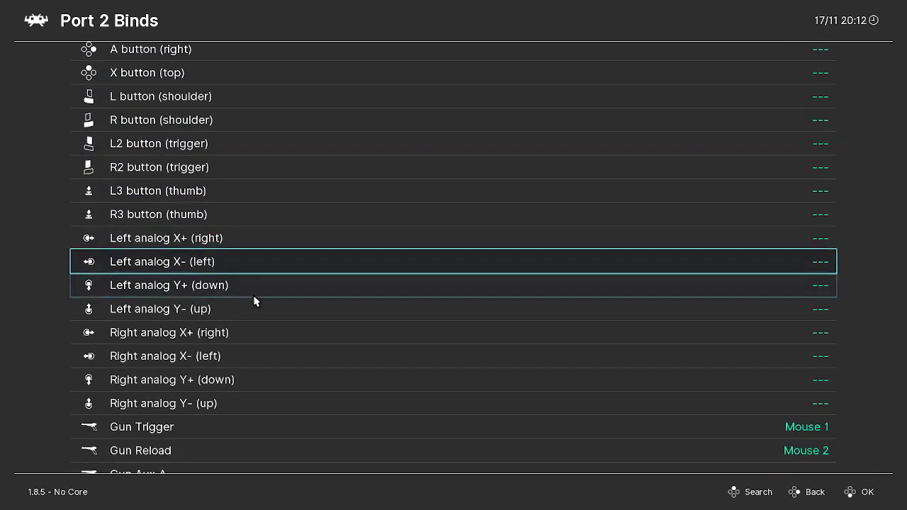
key(Down)
key(Down)
key(Down)
key(Down)
key(Down)
key(Down)
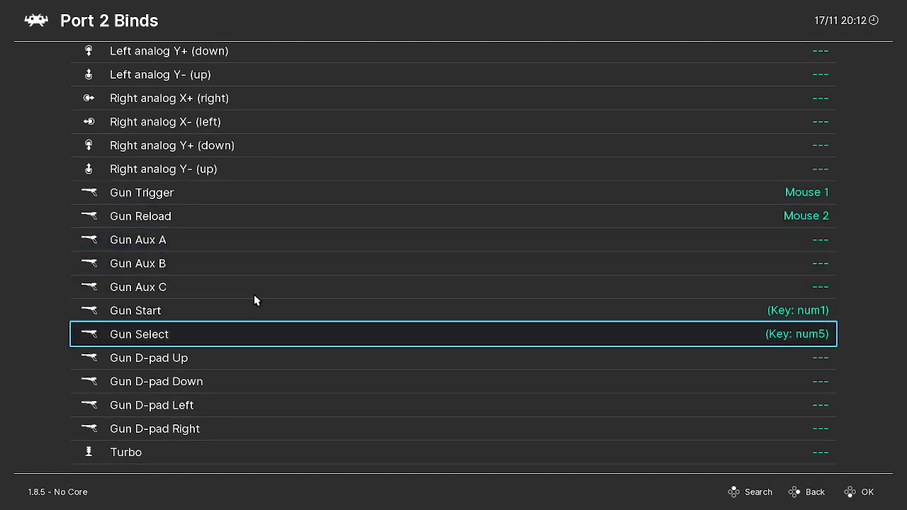
key(BackSpace)
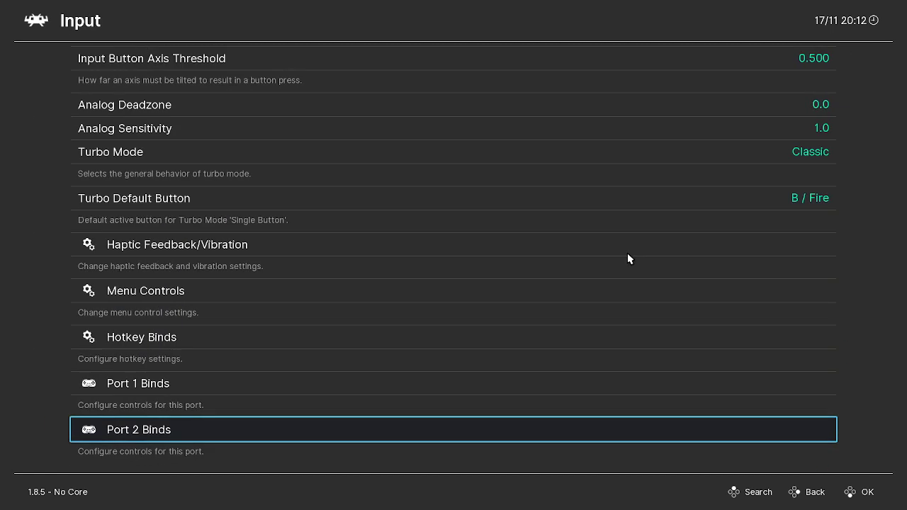
key(BackSpace)
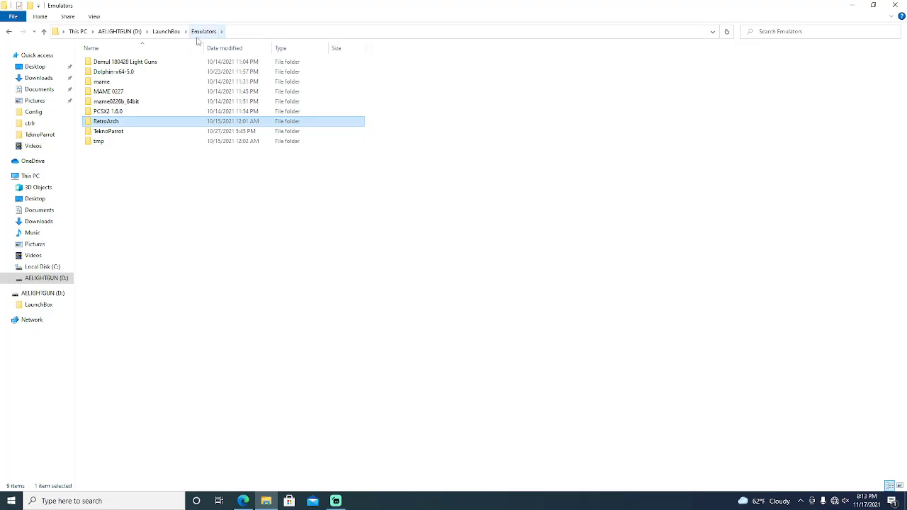
- Open the transformers AHK script in the TeknoParrot emulator folder, examine its DemulShooter launch line, and close it
double_click(116, 131)
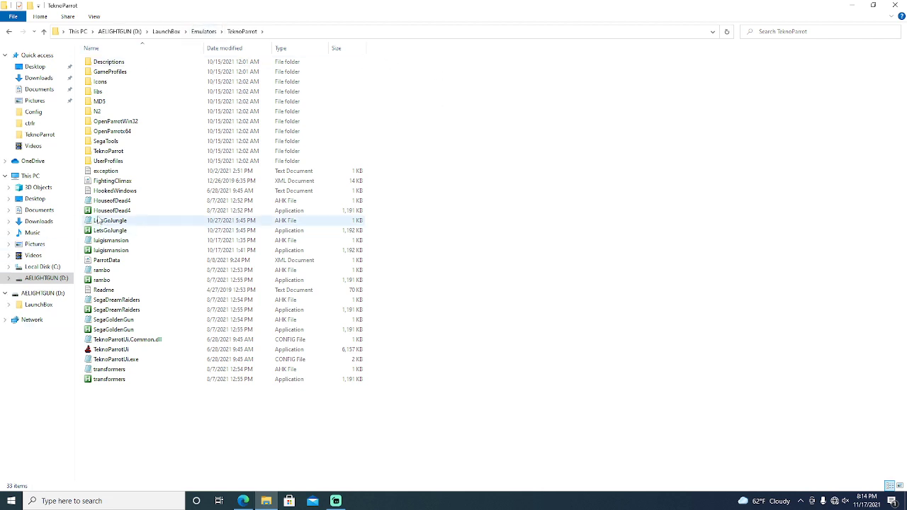
double_click(117, 369)
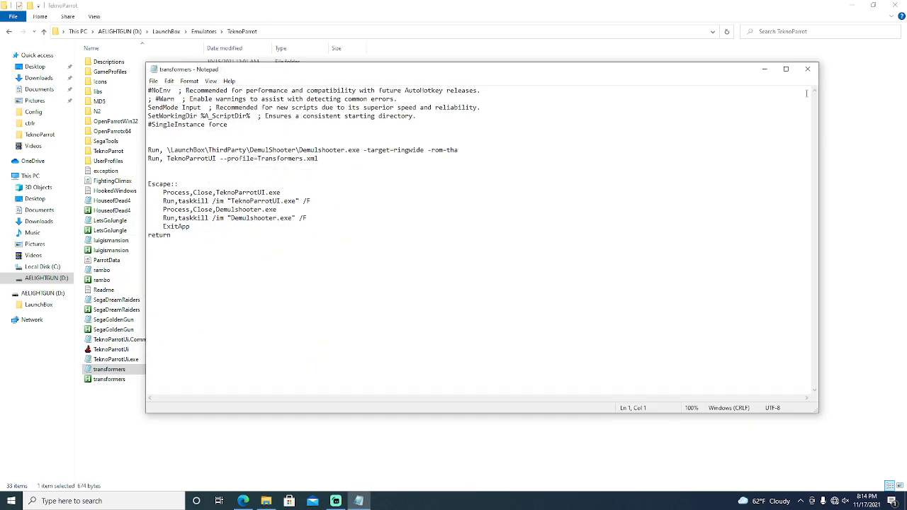
click(807, 69)
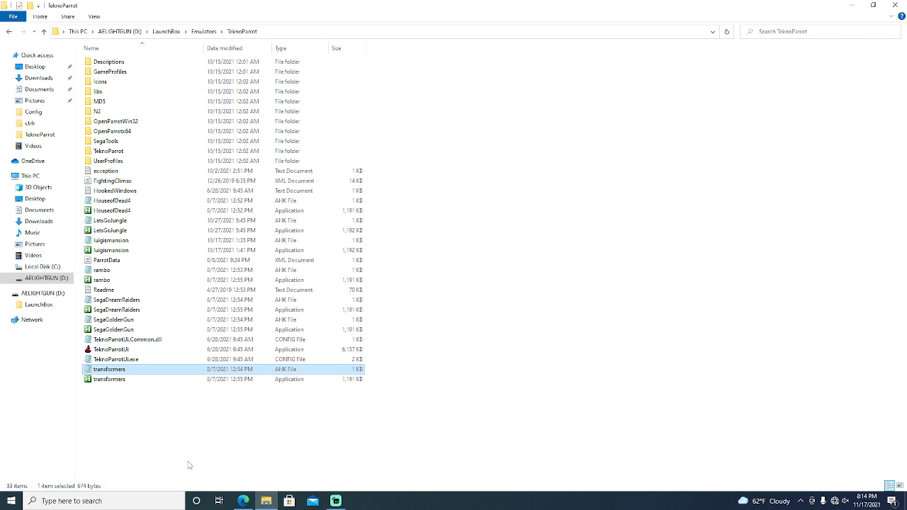
- Launch DemulShooter_GUI from the DemulShooter folder inside LaunchBox\ThirdParty
click(204, 32)
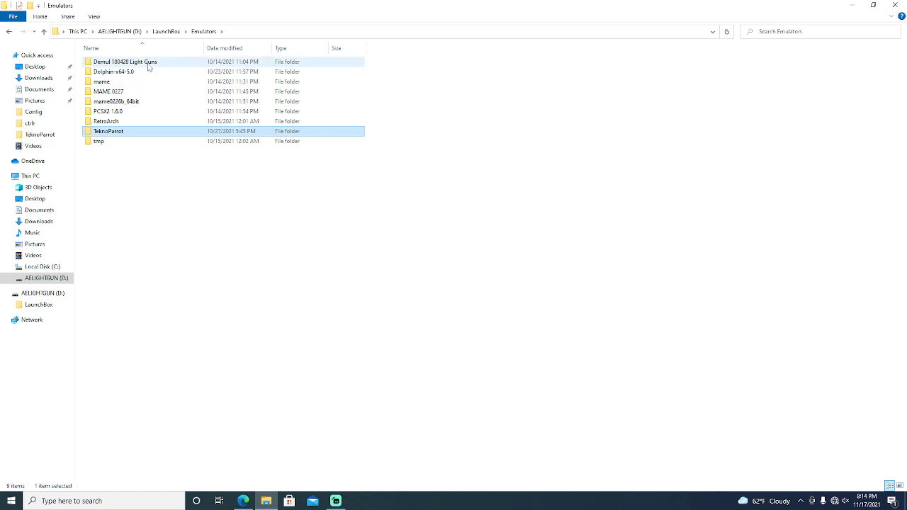
click(166, 31)
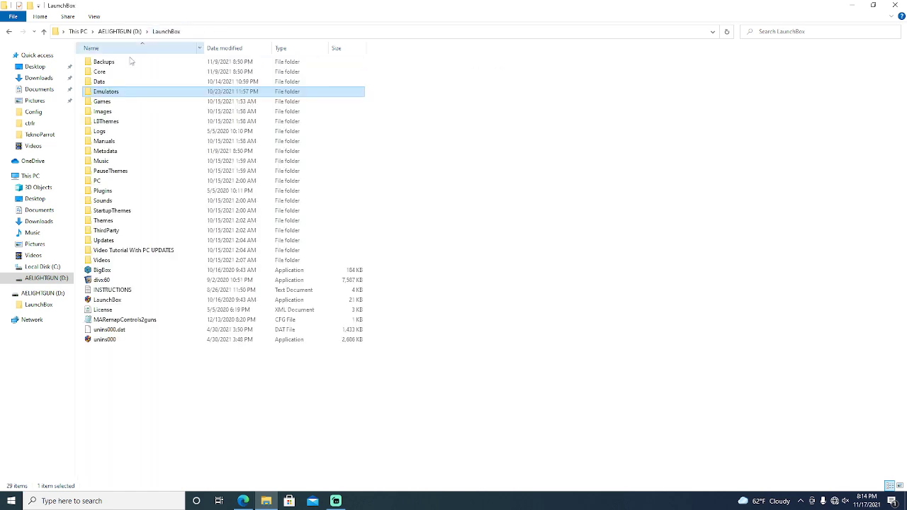
double_click(106, 231)
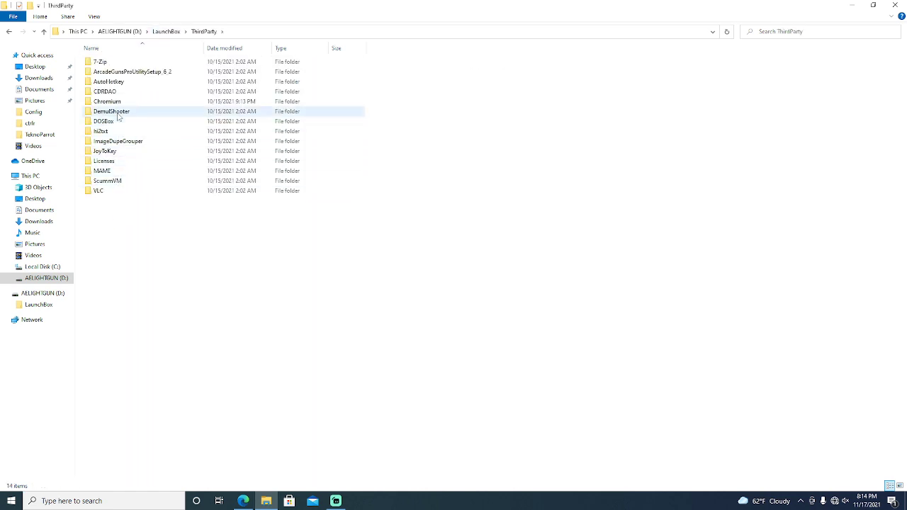
double_click(116, 113)
double_click(117, 111)
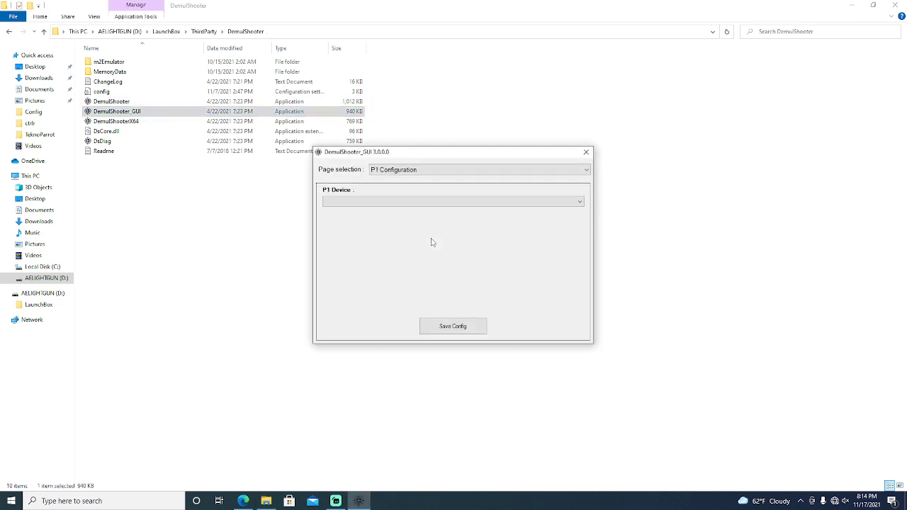
- Check the P1 Device choices on the P1 Configuration page, and close DemulShooter_GUI without saving
click(431, 202)
click(427, 221)
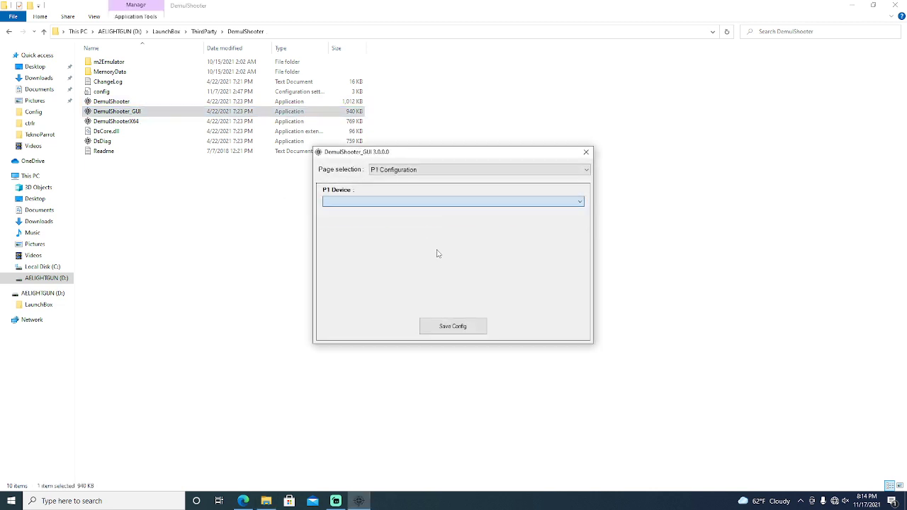
click(586, 152)
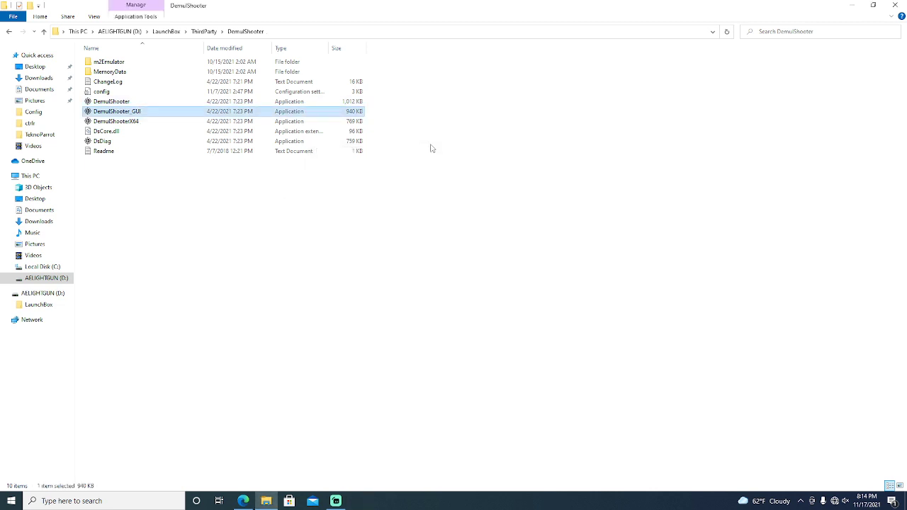
- Open the mame folder inside LaunchBox\Emulators
click(205, 31)
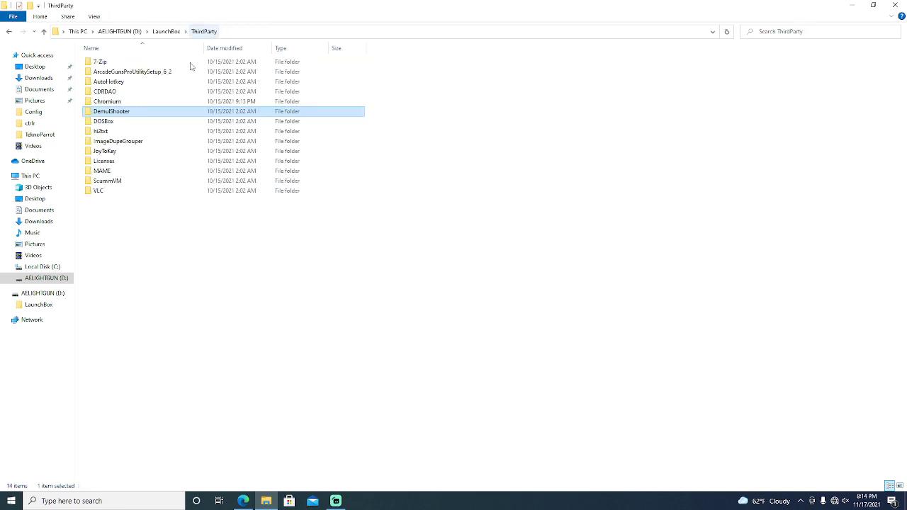
click(167, 32)
click(122, 93)
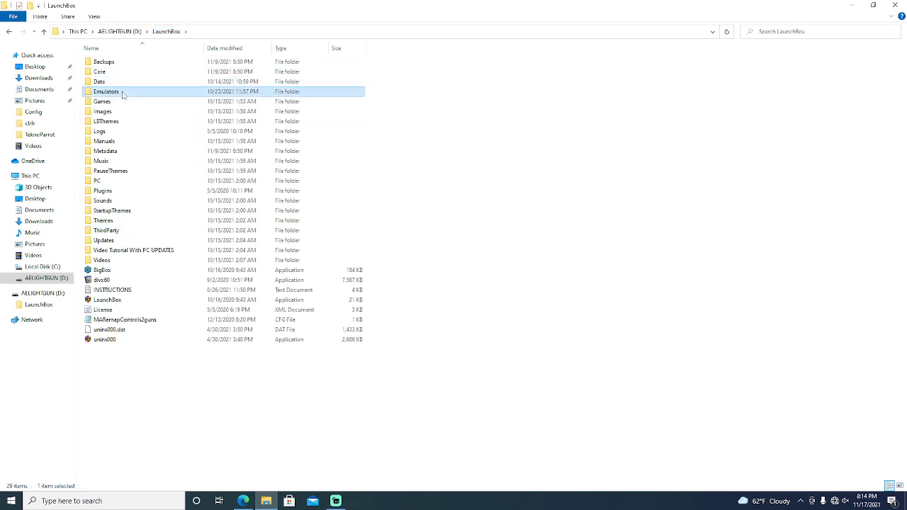
double_click(122, 93)
click(129, 83)
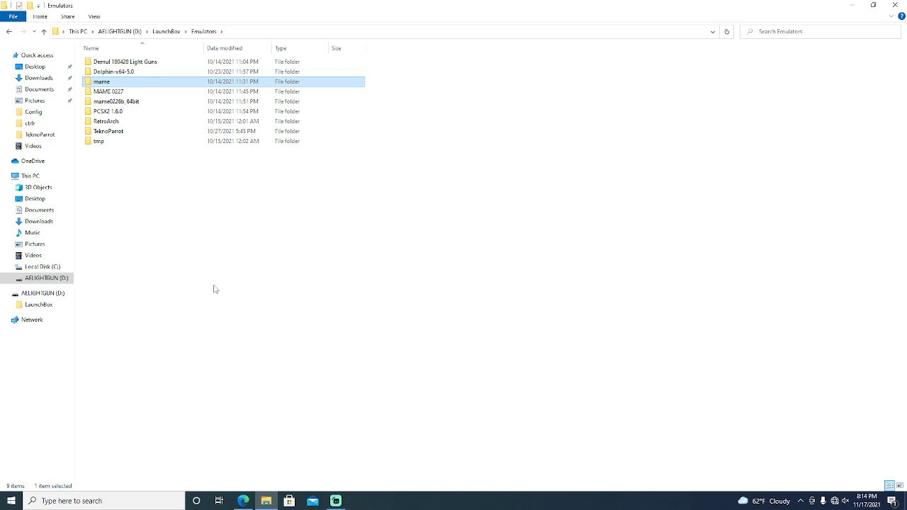
double_click(127, 84)
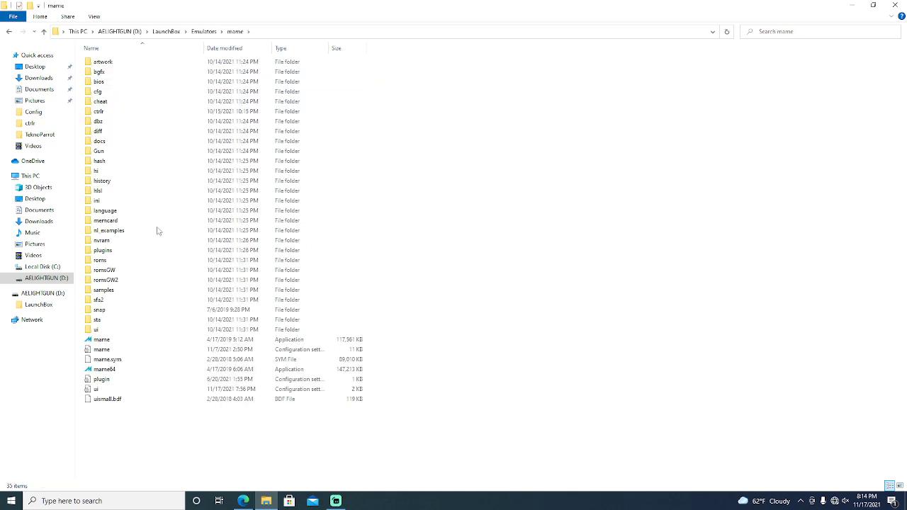
- Launch mame64 and display the Player 1 Controls under General Inputs
double_click(106, 369)
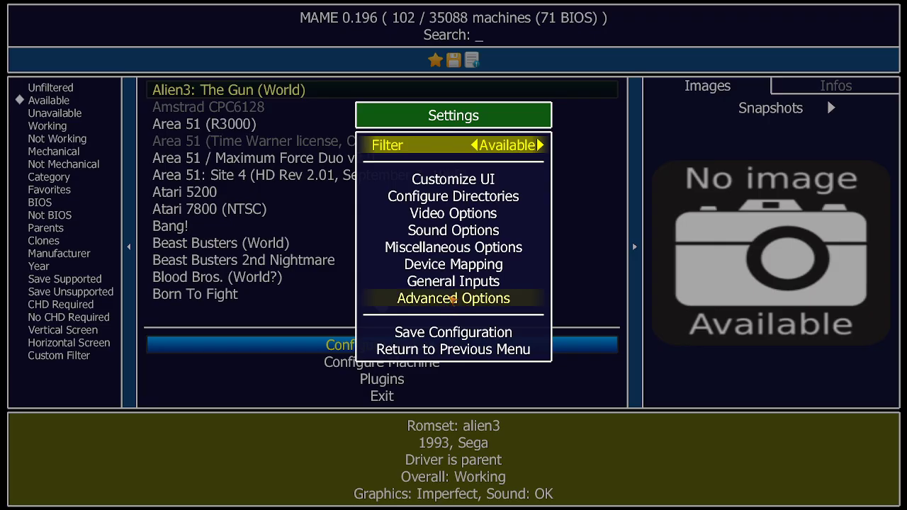
key(Up)
key(Return)
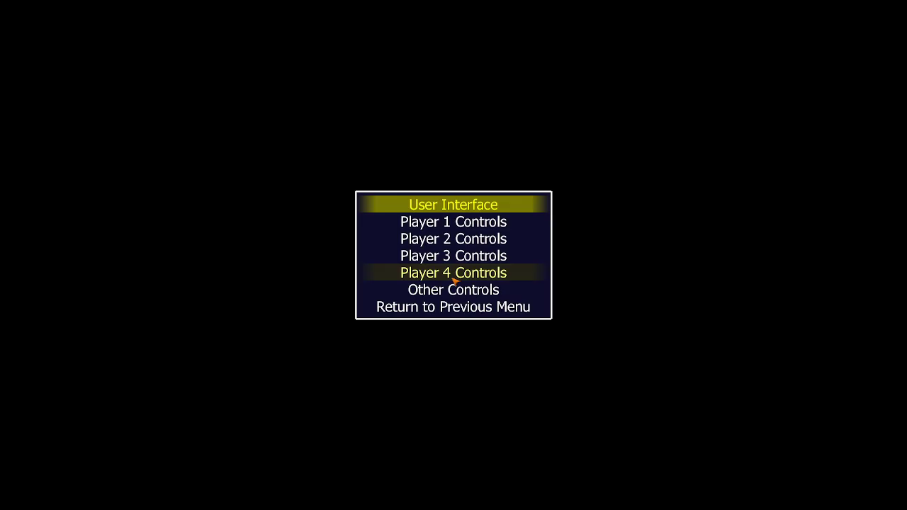
click(478, 222)
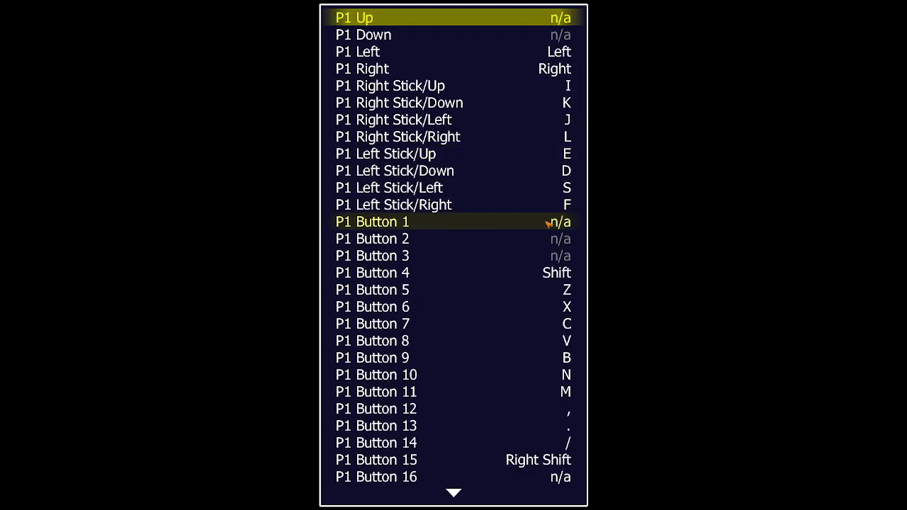
- Examine the Player 1 input assignments down to the AD Stick, Lightgun and Mouse analog entries, and return to the player list
key(Down)
key(Down)
key(Down)
key(Down)
key(Down)
key(Down)
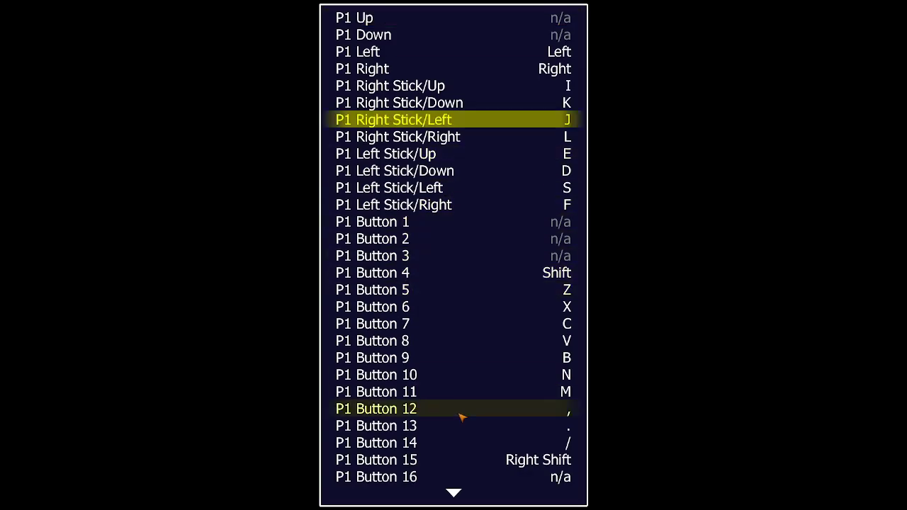
key(Down)
key(Down)
key(Down)
key(Down)
key(Down)
key(Down)
key(Down)
key(Down)
key(Down)
key(Down)
key(Down)
key(Down)
key(Down)
key(Down)
key(Down)
key(Down)
key(Down)
key(Down)
key(Down)
key(Down)
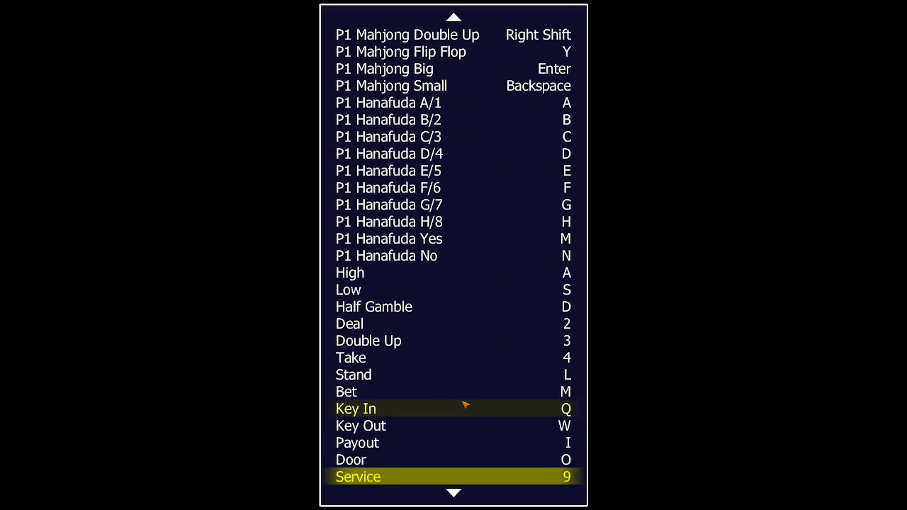
key(Down)
key(Down)
key(Down)
key(Down)
key(Down)
key(Down)
key(Down)
key(Down)
key(Down)
key(Down)
key(Down)
key(Down)
key(Down)
key(Down)
key(Down)
key(Down)
key(Down)
key(Down)
key(Down)
key(Down)
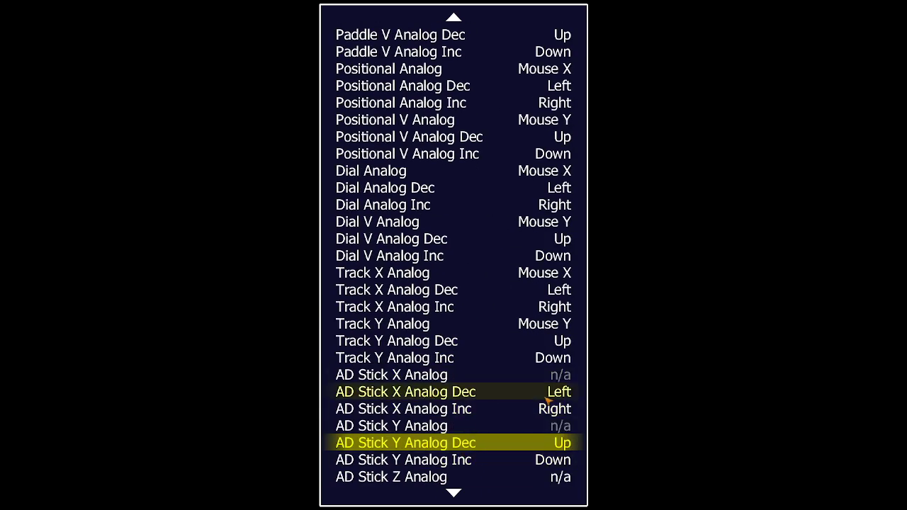
scroll(553, 433, down, 3)
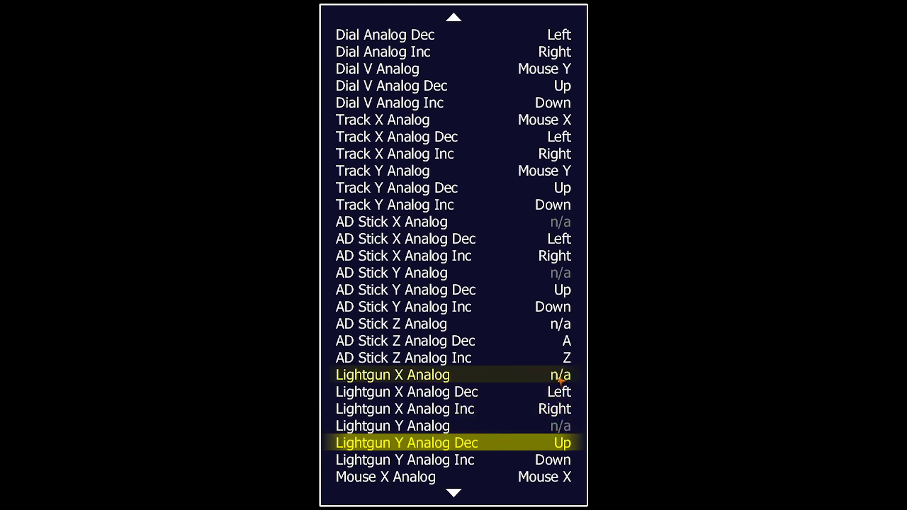
scroll(466, 496, down, 3)
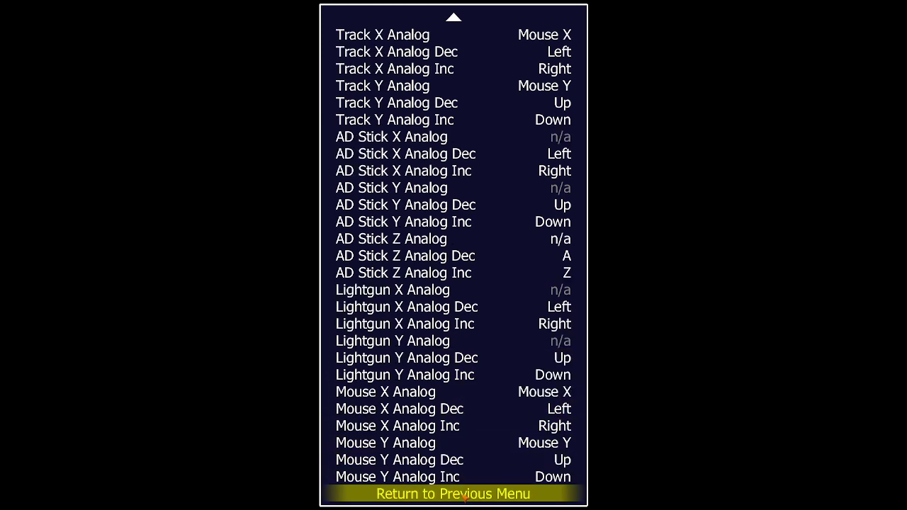
click(467, 498)
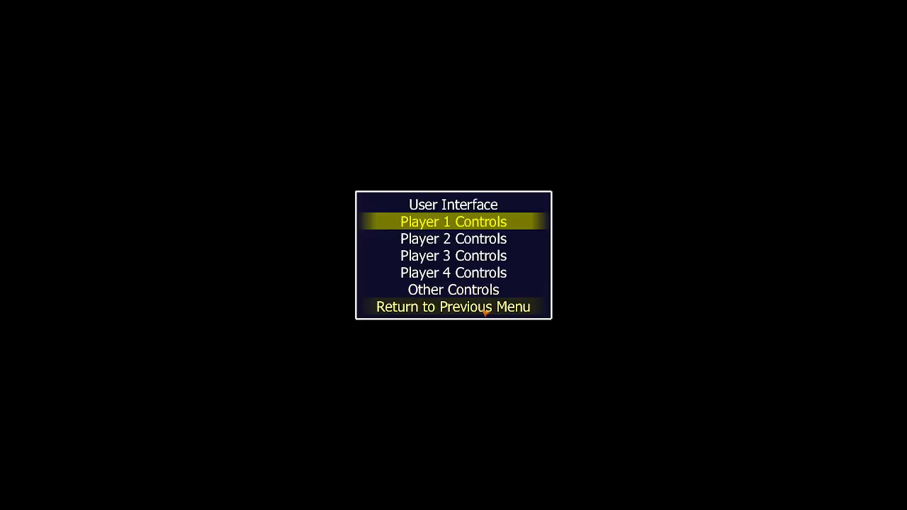
- Examine the Player 2 Controls down to the Lightgun X 2 and Y 2 Analog entries, and return to the player list
click(478, 240)
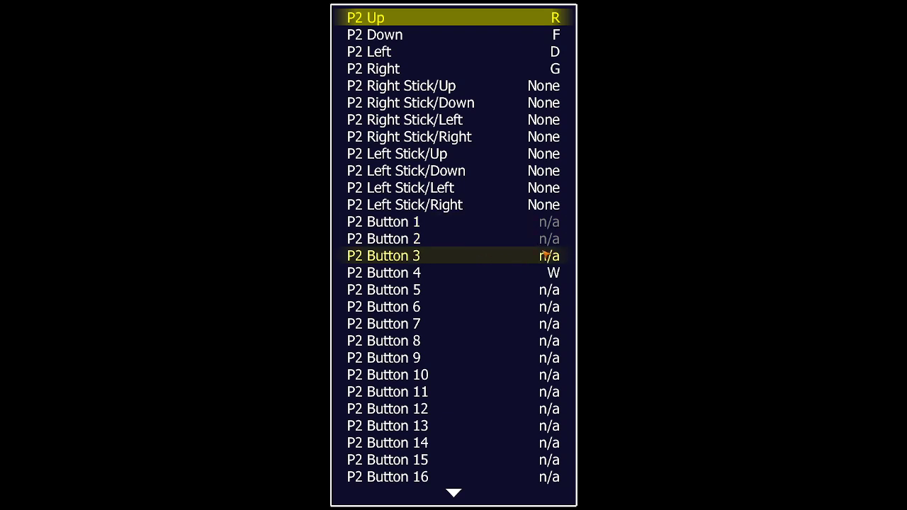
scroll(494, 450, down, 13)
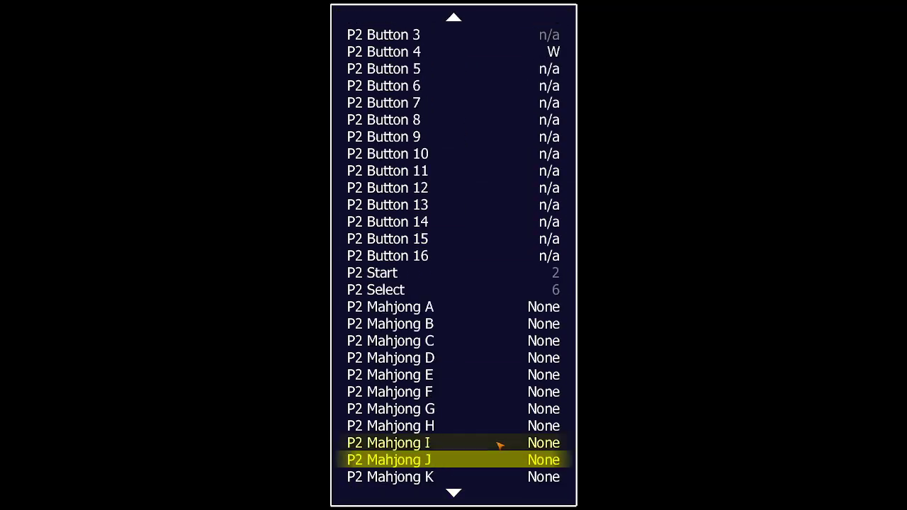
scroll(499, 445, down, 16)
scroll(552, 326, up, 1)
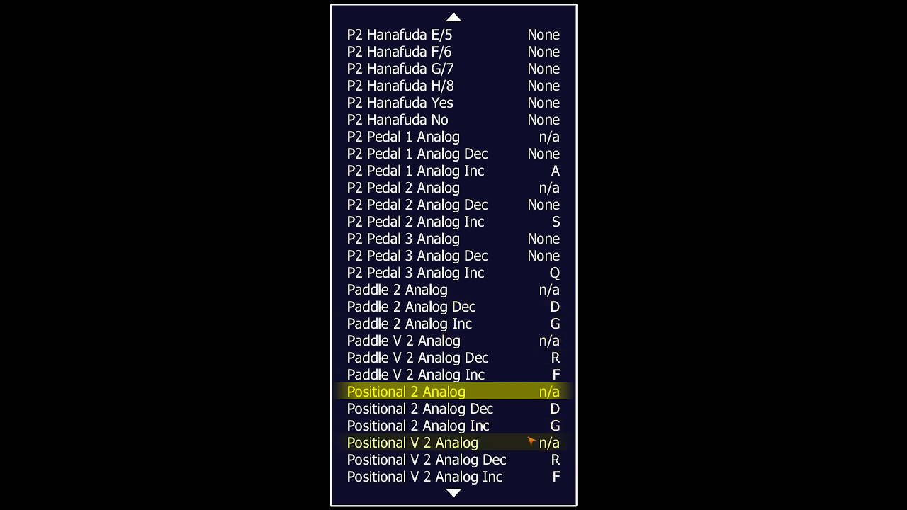
scroll(530, 441, down, 20)
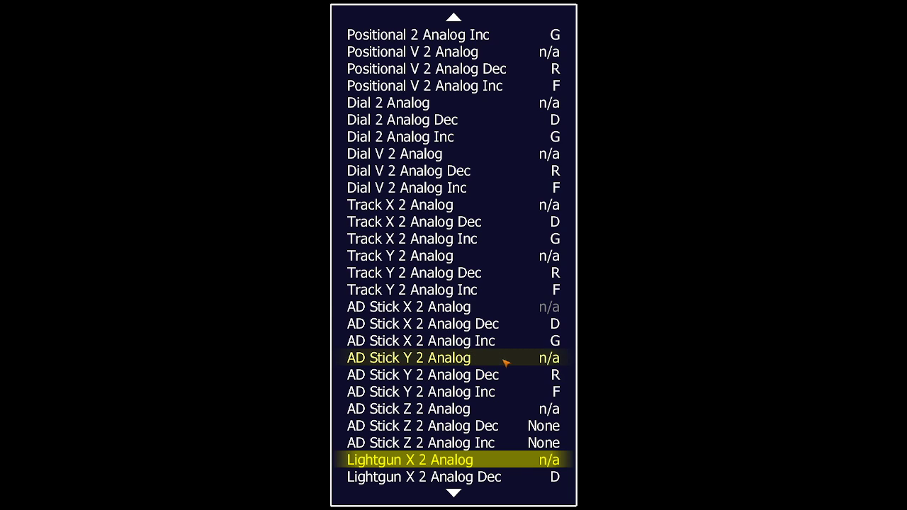
scroll(479, 461, down, 3)
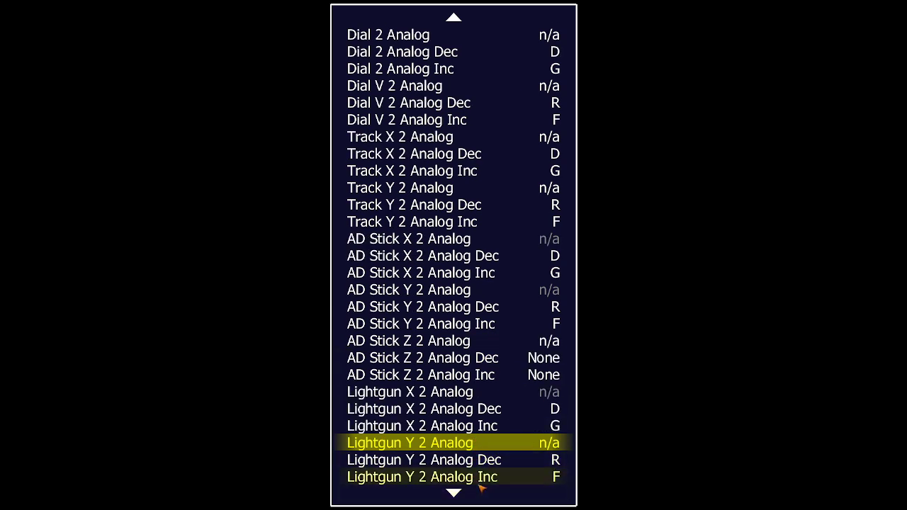
scroll(479, 486, down, 2)
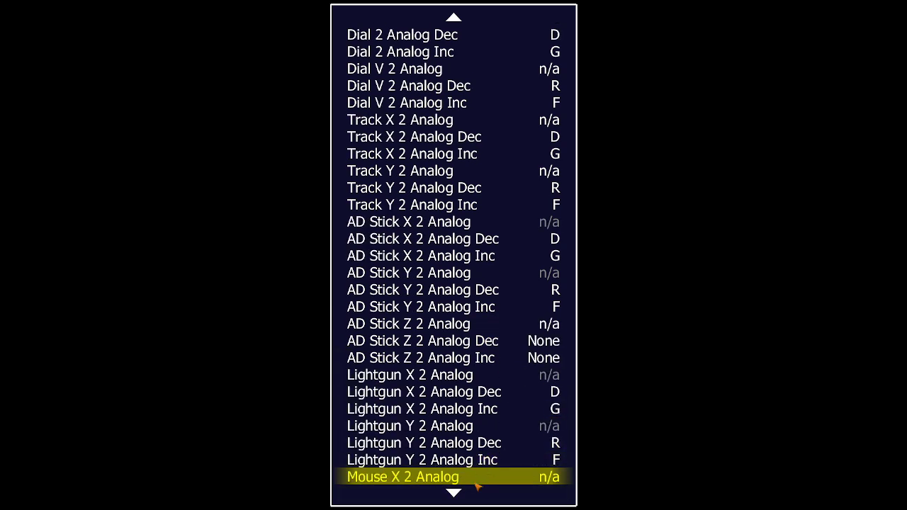
click(485, 427)
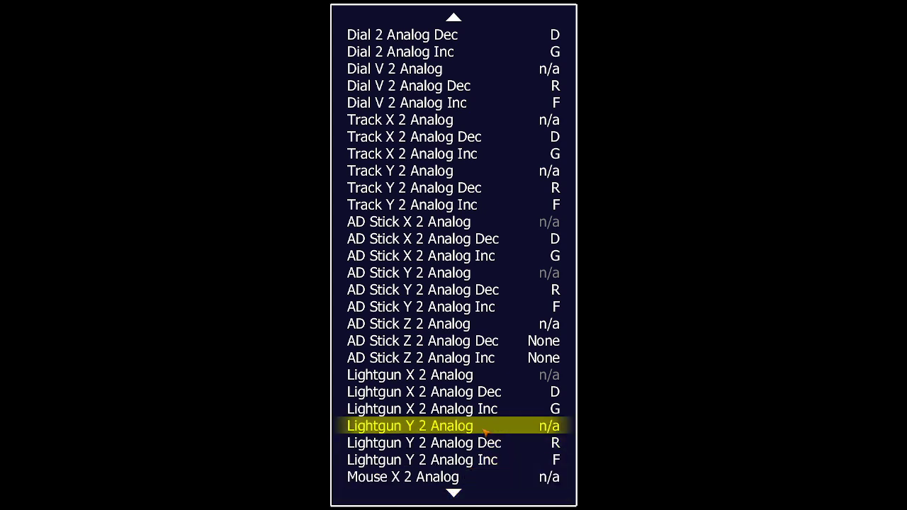
click(498, 375)
click(453, 492)
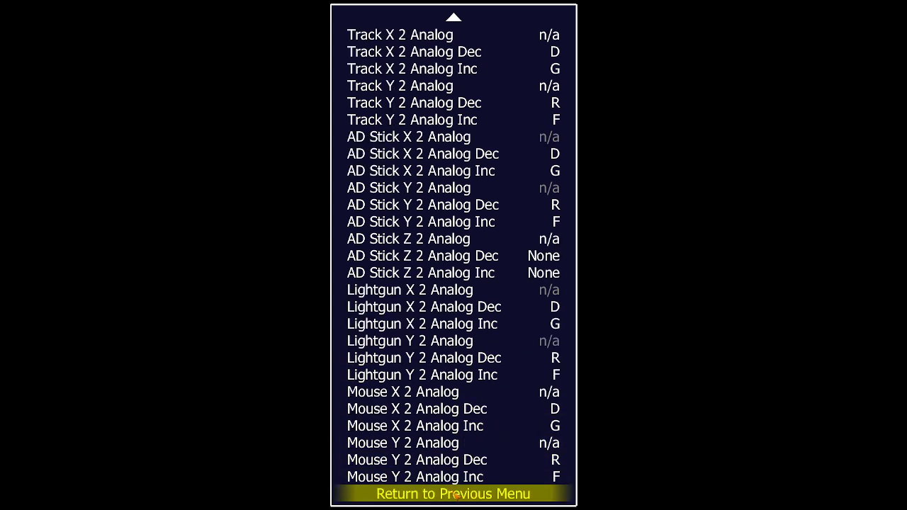
click(457, 496)
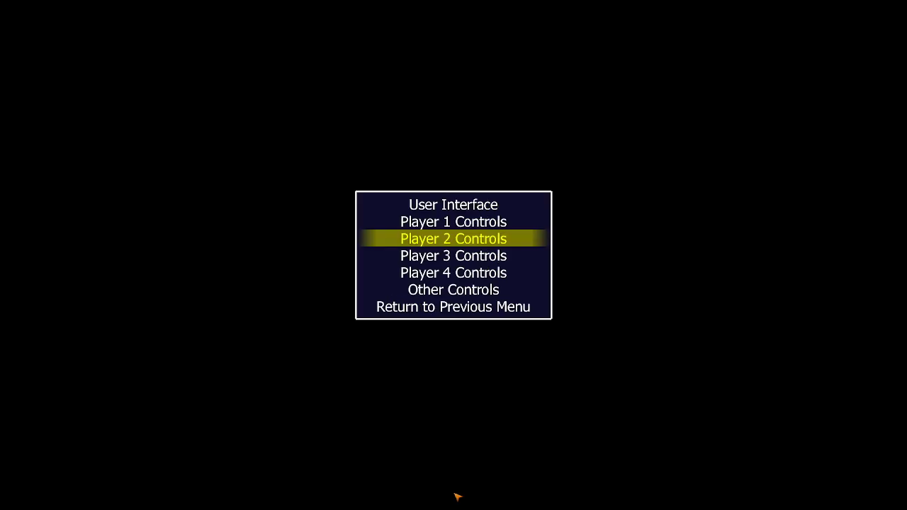
- Leave the General Inputs and Settings menus and exit MAME
click(464, 311)
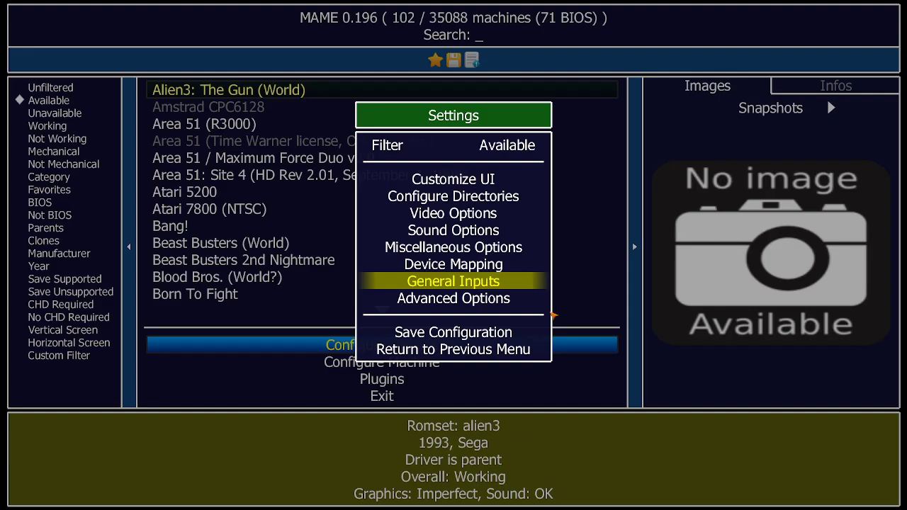
click(488, 351)
click(408, 403)
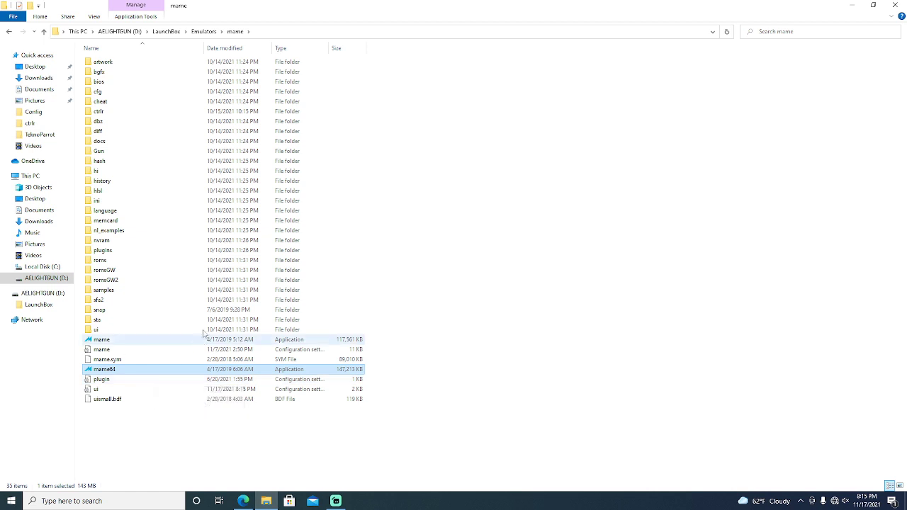
- Open MARemapControls2GUN from the ctrlr folder in Notepad, check the PID entries of its mapdevice lines, and close it
double_click(98, 112)
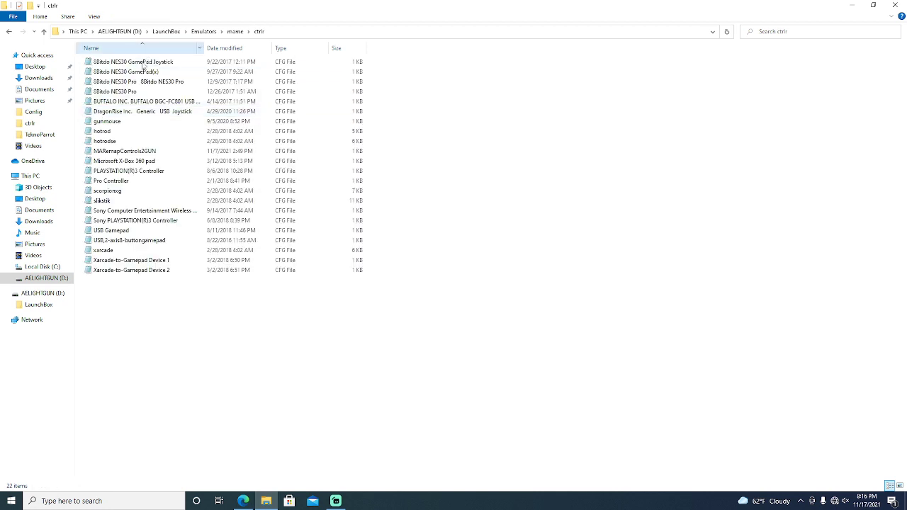
double_click(131, 152)
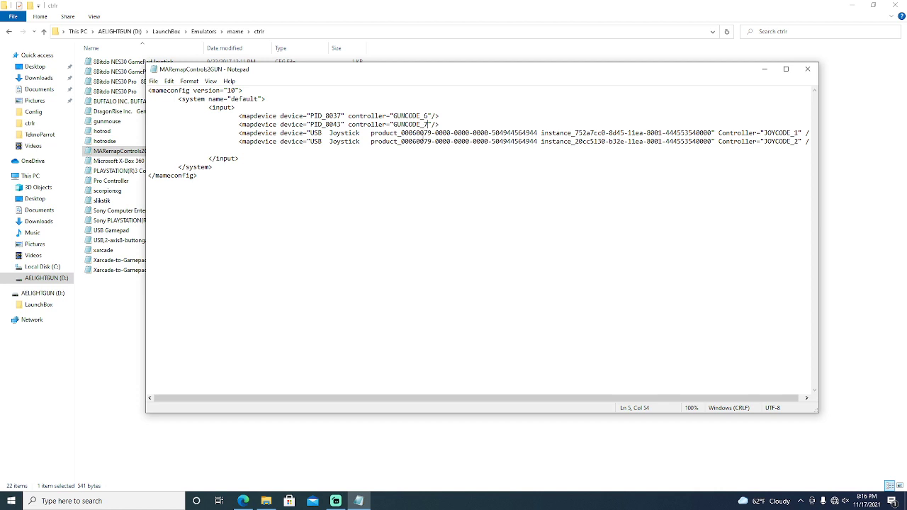
drag(341, 116, 326, 116)
click(807, 69)
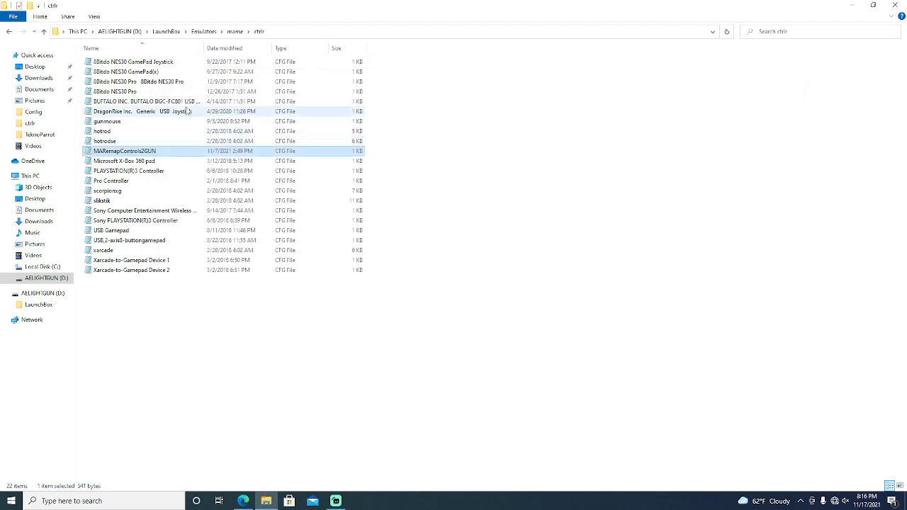
- Relaunch mame64 from the mame folder and display the Player 1 Controls under General Inputs
click(236, 31)
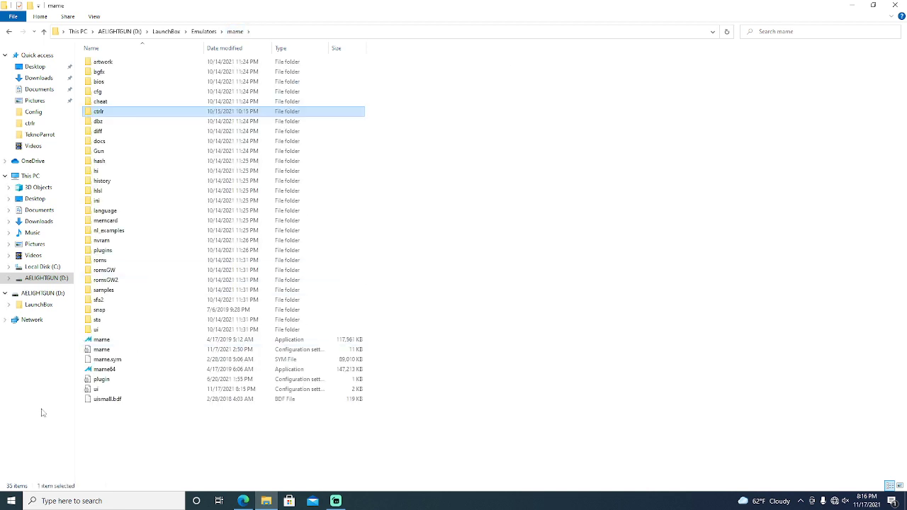
double_click(204, 370)
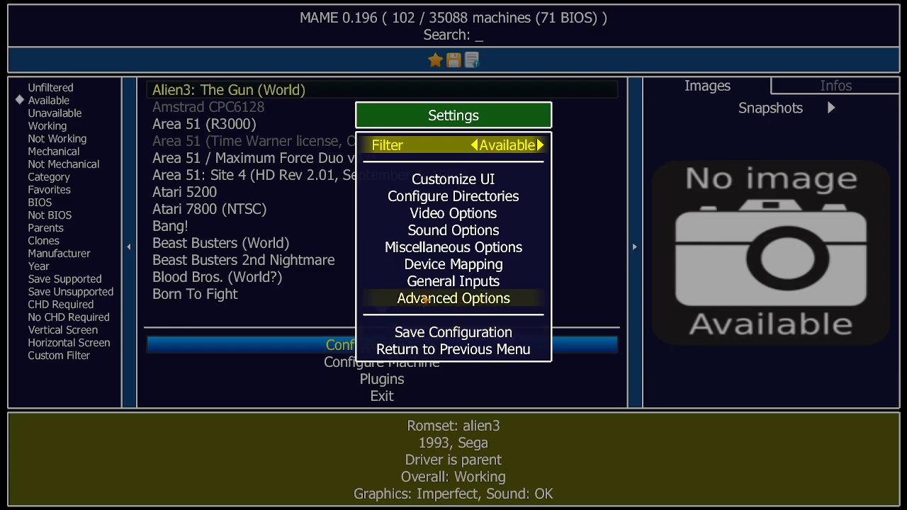
double_click(456, 280)
click(462, 223)
click(462, 222)
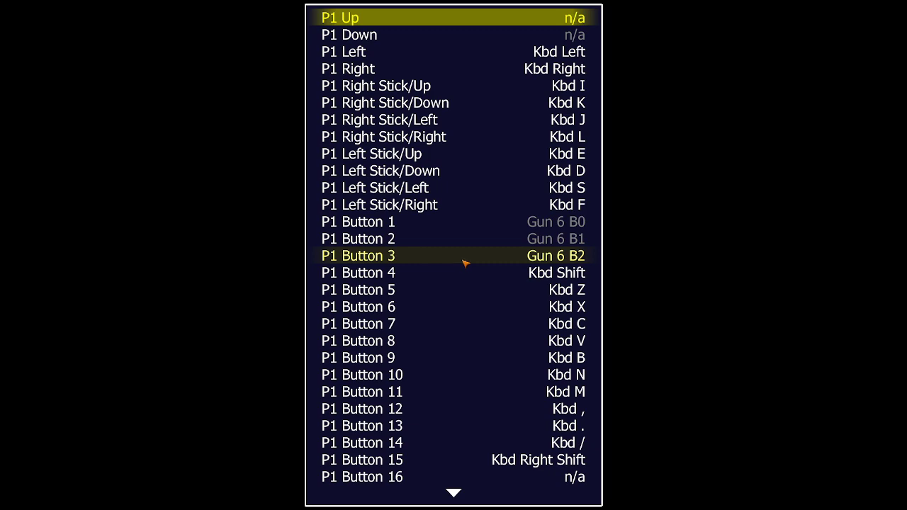
- Check the gun assigned to the Player 1 AD Stick and Lightgun analog entries, and return to the player list
scroll(464, 262, down, 11)
scroll(469, 261, down, 20)
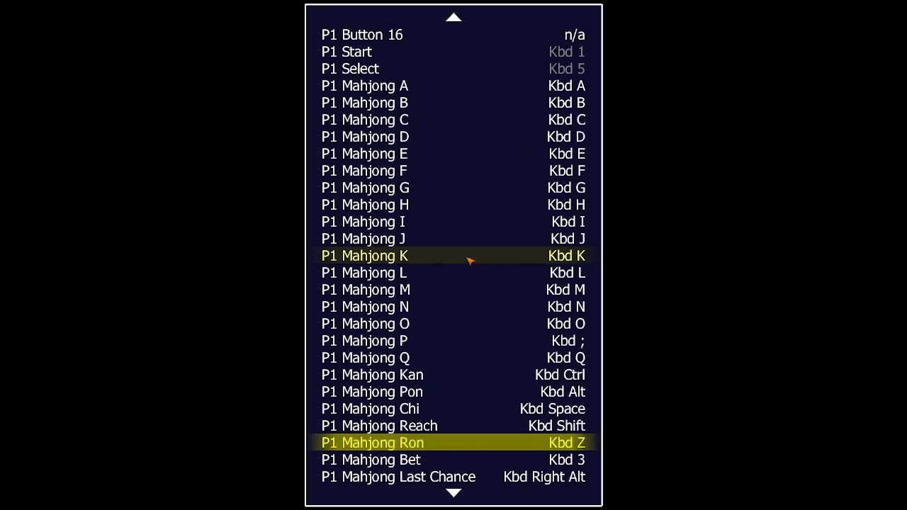
scroll(469, 260, down, 20)
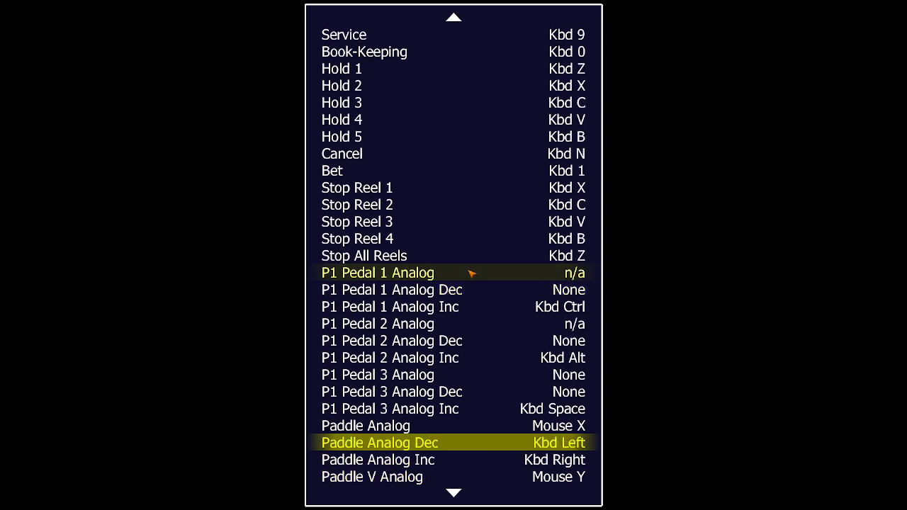
scroll(471, 270, down, 20)
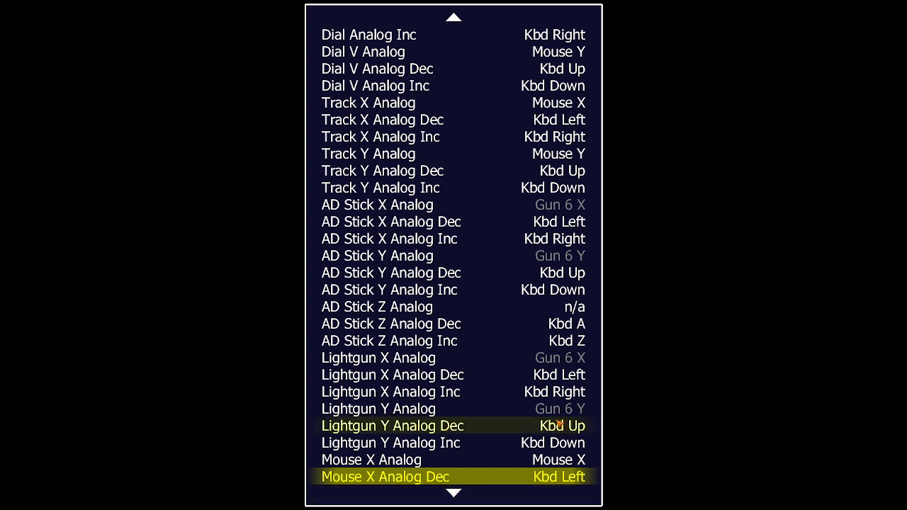
click(467, 493)
click(467, 496)
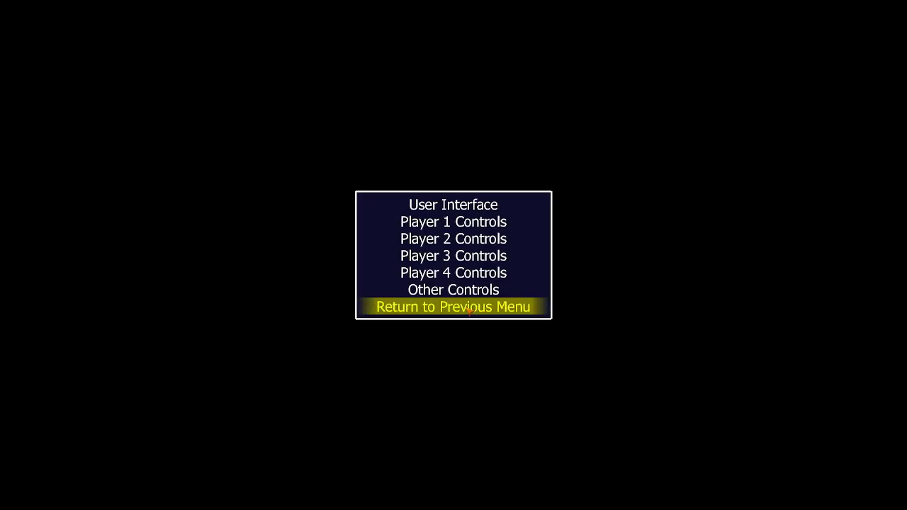
- Back out of General Inputs and Settings, and quit MAME
click(469, 309)
click(448, 351)
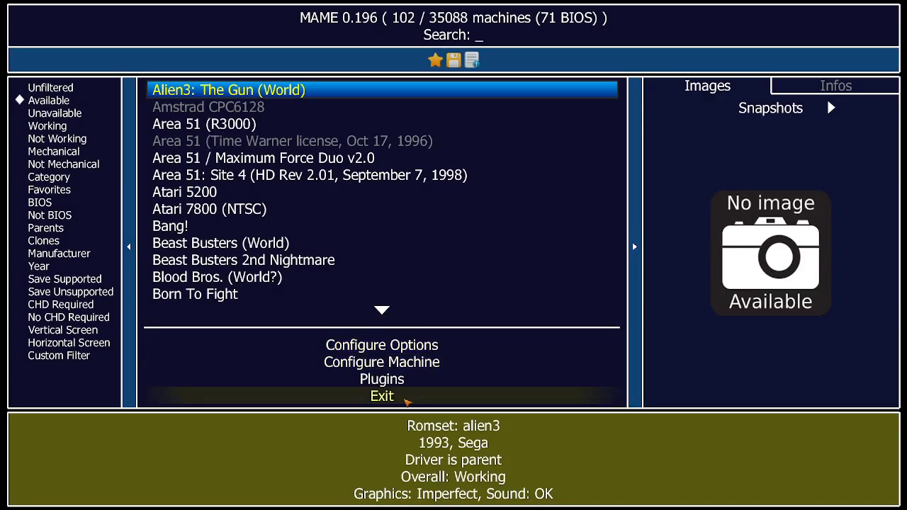
click(382, 396)
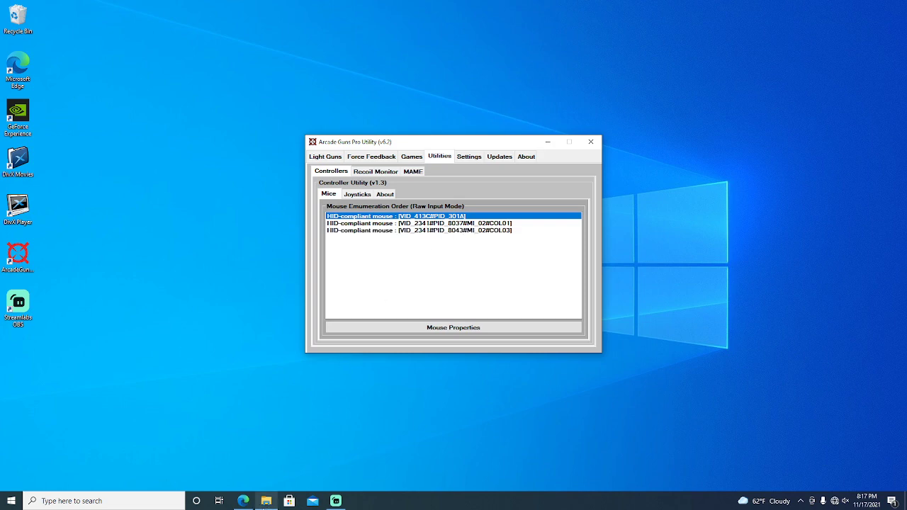
- Launch mame64 again from the mame folder and display the Player 2 Controls under General Inputs
click(266, 501)
double_click(134, 370)
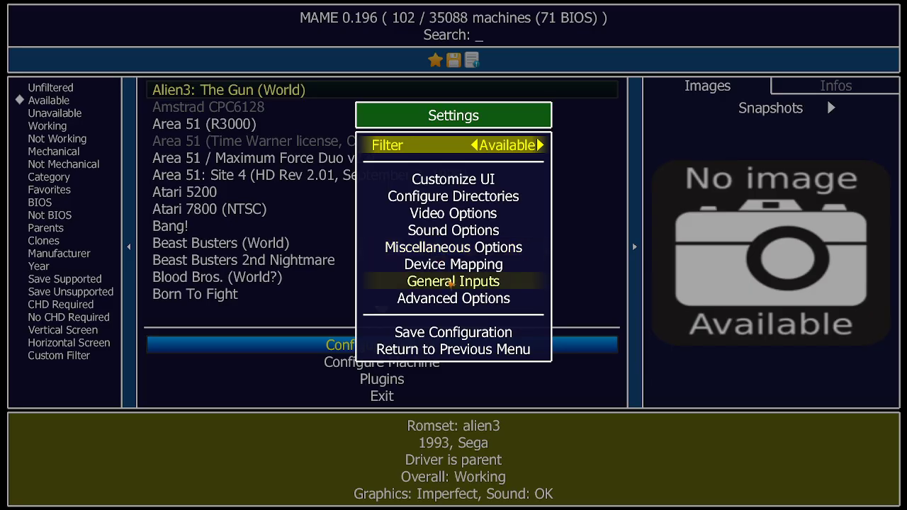
click(451, 279)
click(467, 240)
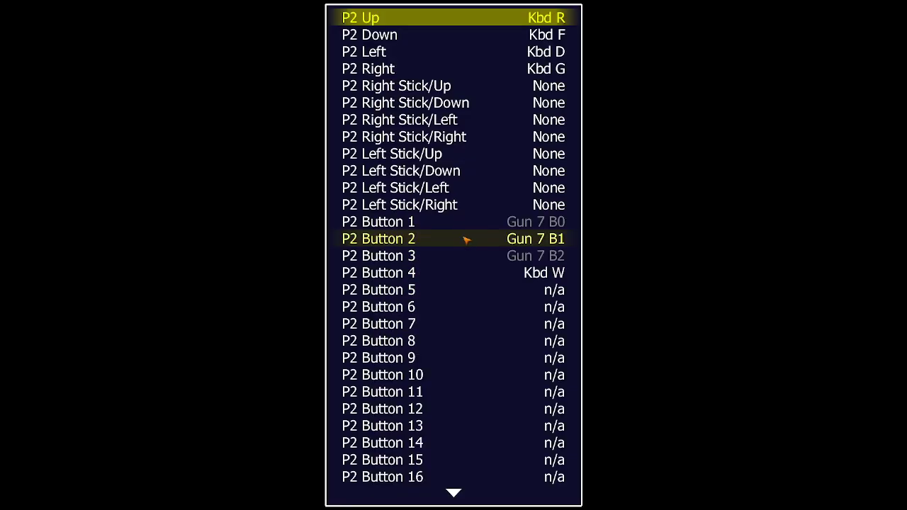
- Check the gun assigned to the Player 2 AD Stick and Lightgun analog entries
scroll(479, 263, down, 11)
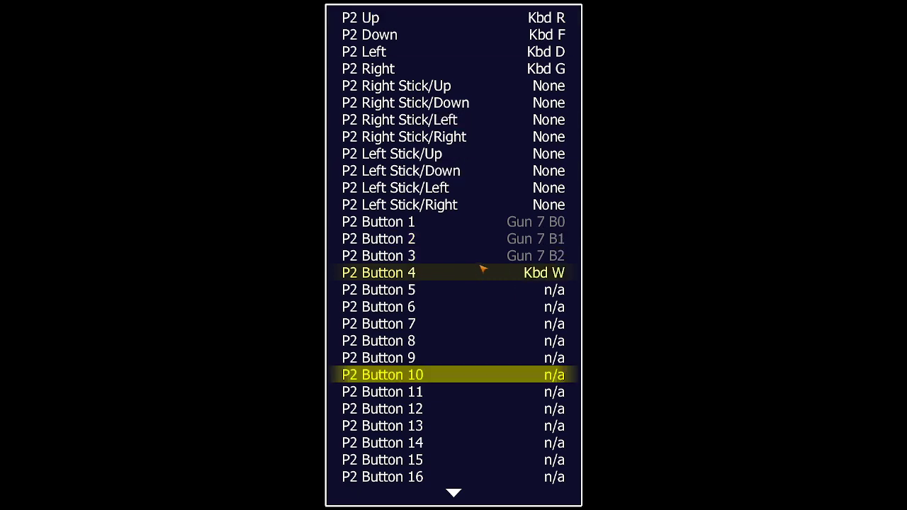
scroll(482, 270, down, 20)
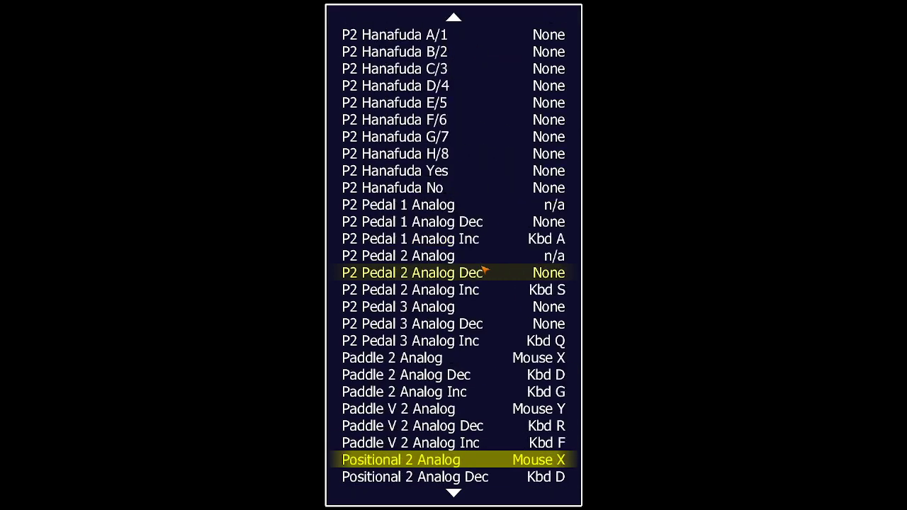
scroll(475, 352, down, 20)
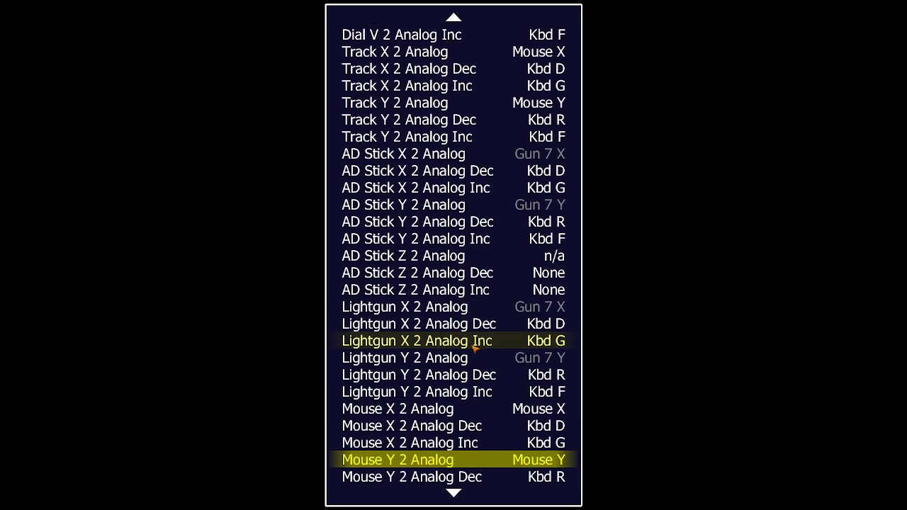
scroll(467, 389, down, 4)
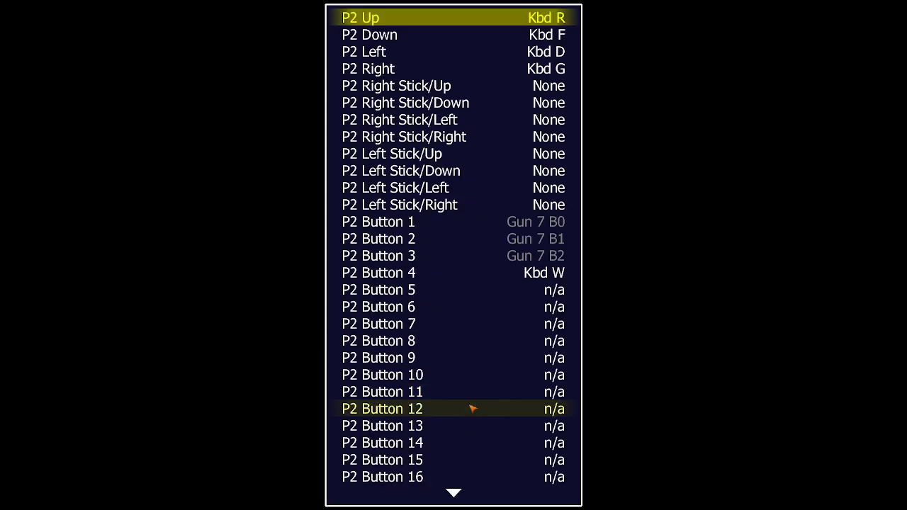
- Leave the Player 2 Controls and General Inputs, review the Input Options under Advanced Options, and return to the previous menu
scroll(475, 409, up, 1)
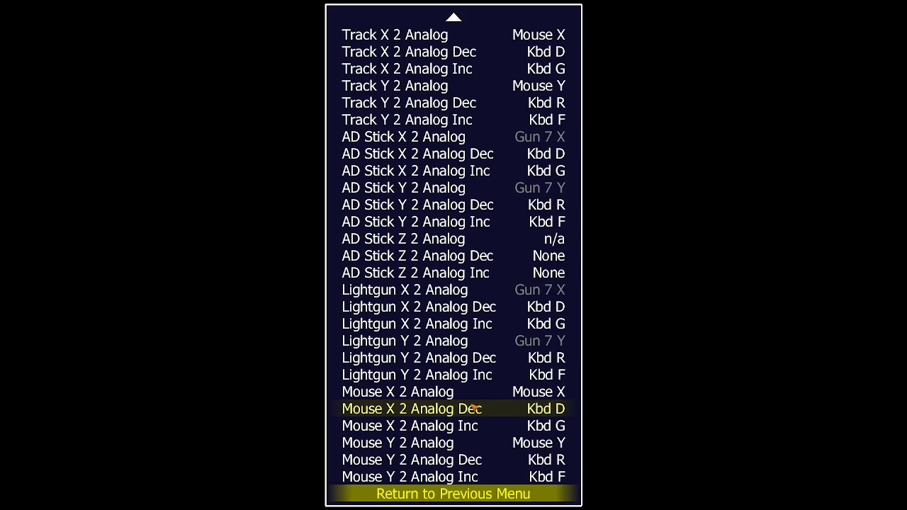
click(452, 503)
click(461, 306)
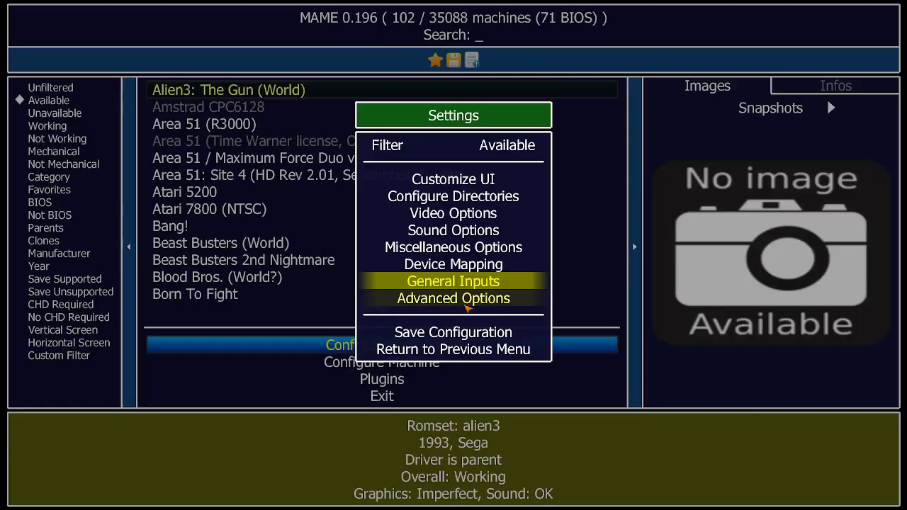
click(464, 299)
click(454, 460)
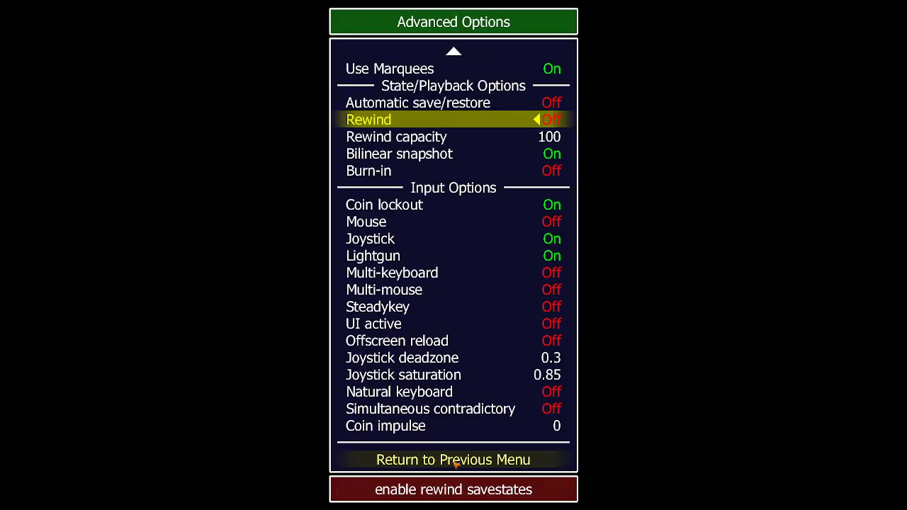
click(455, 461)
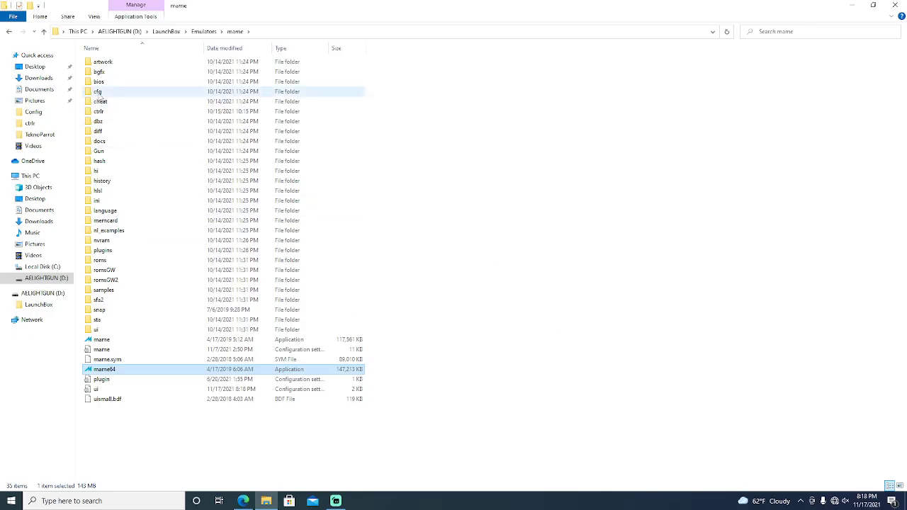
- Check the Read-only attribute of the default file in MAME's cfg folder without changing it, and return to the mame folder
double_click(99, 94)
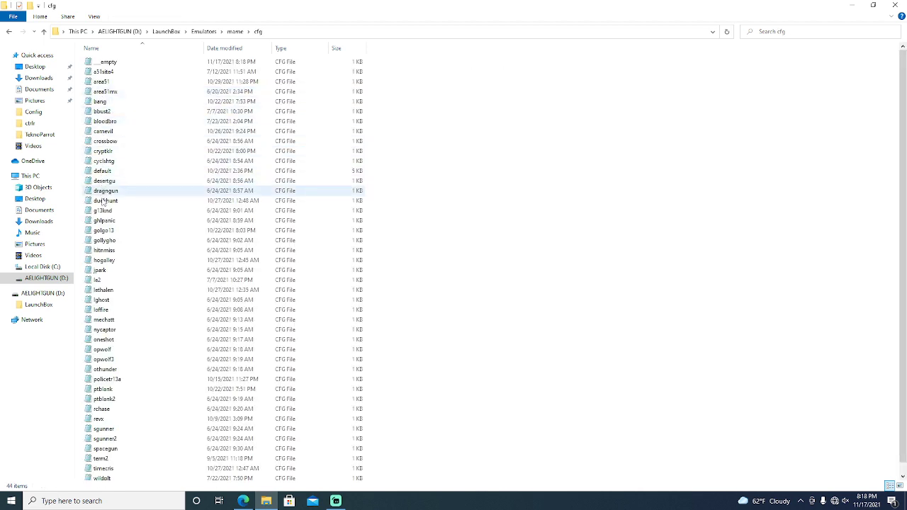
right_click(102, 171)
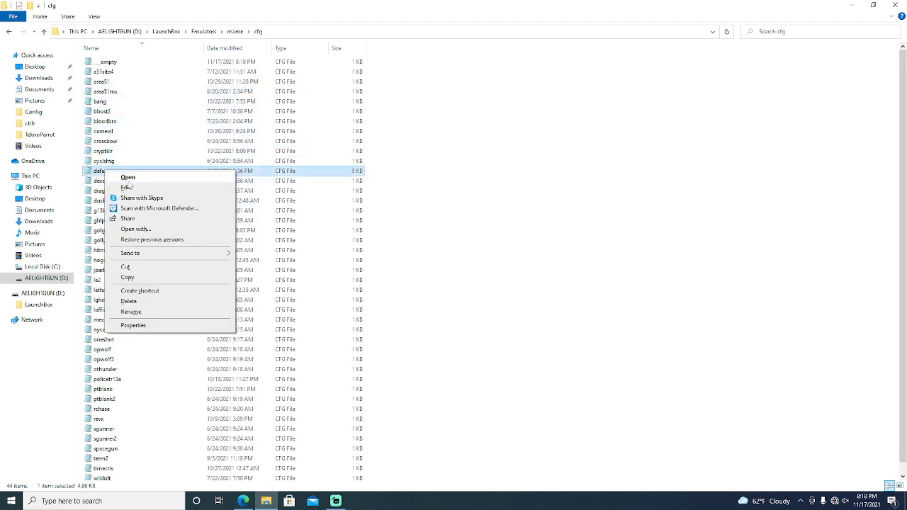
click(134, 325)
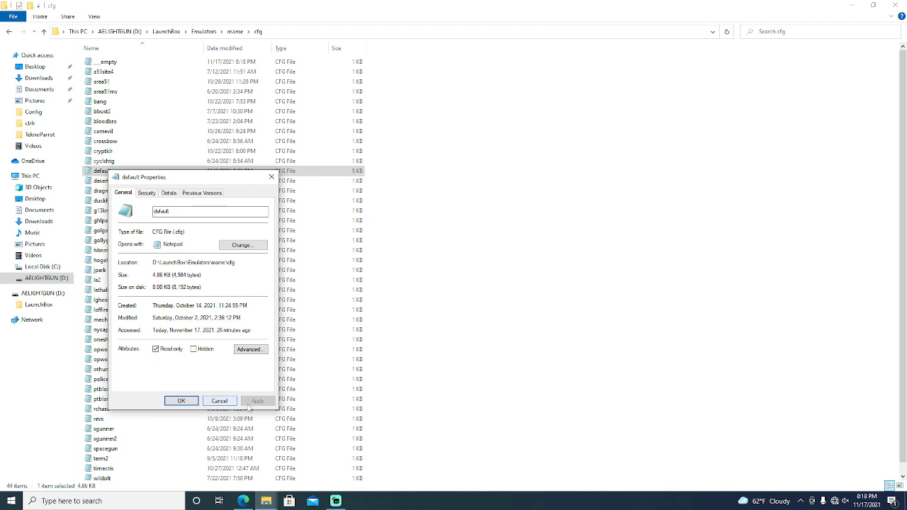
click(219, 401)
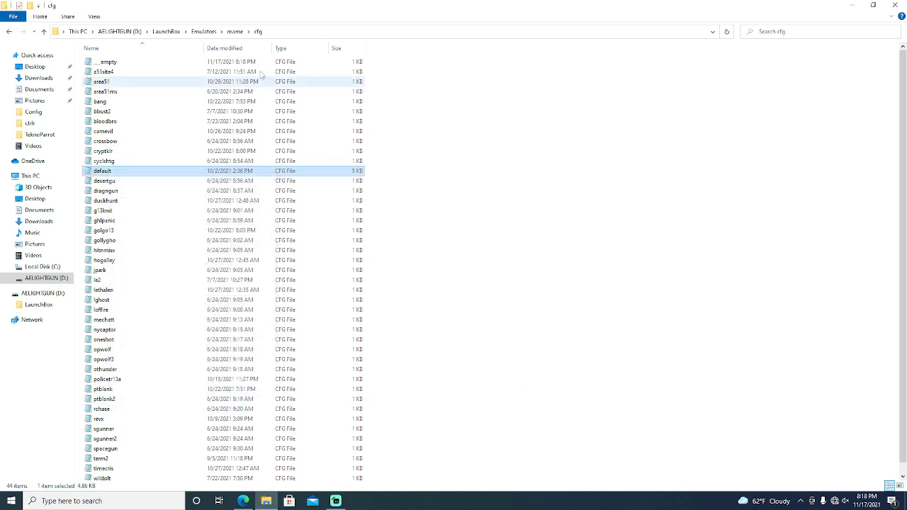
click(237, 31)
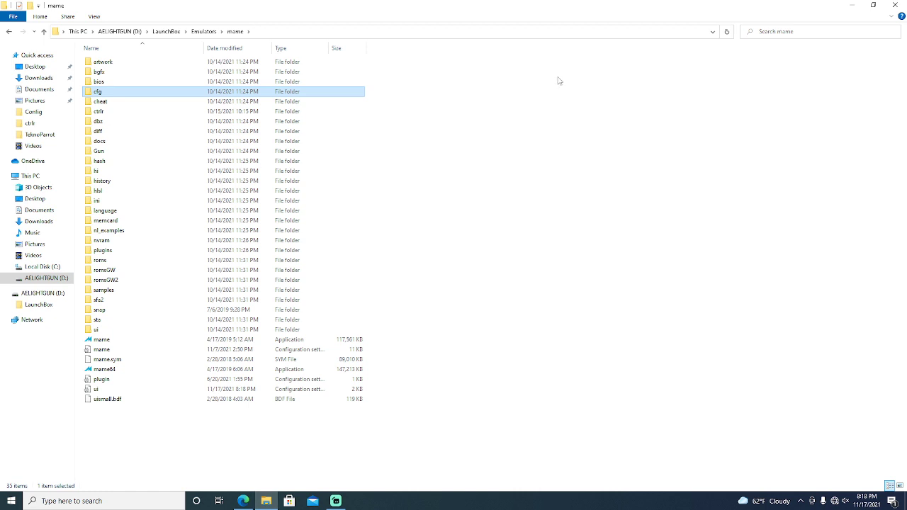
- Go to the LaunchBox folder and open TUTORIALS MUST WATCH inside Video Tutorial With PC UPDATES
click(167, 32)
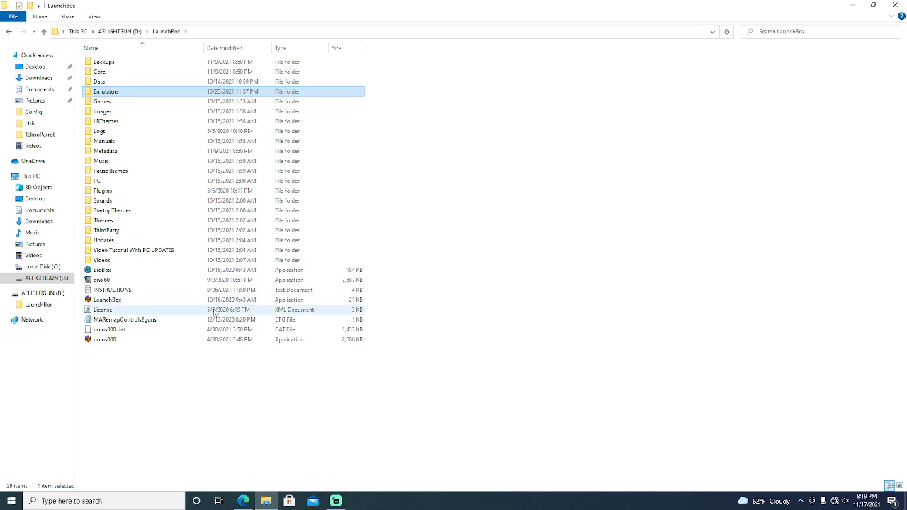
double_click(125, 253)
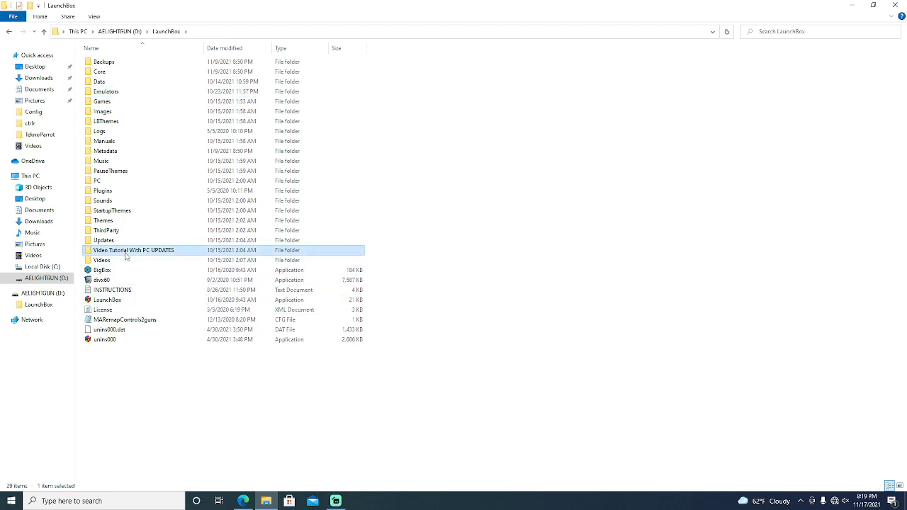
double_click(150, 61)
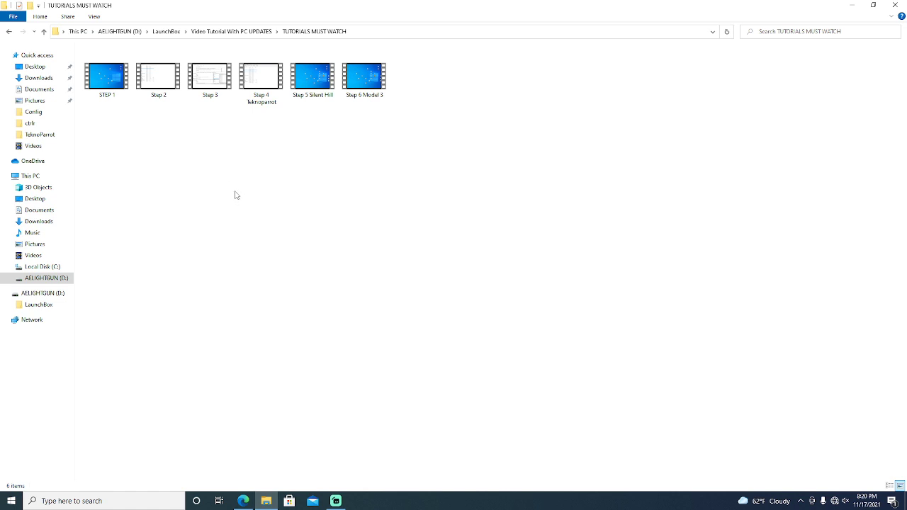
- Point out the tutorial videos one after another from STEP 1 to Step 5 Silent Hill, and clear the selection
click(110, 97)
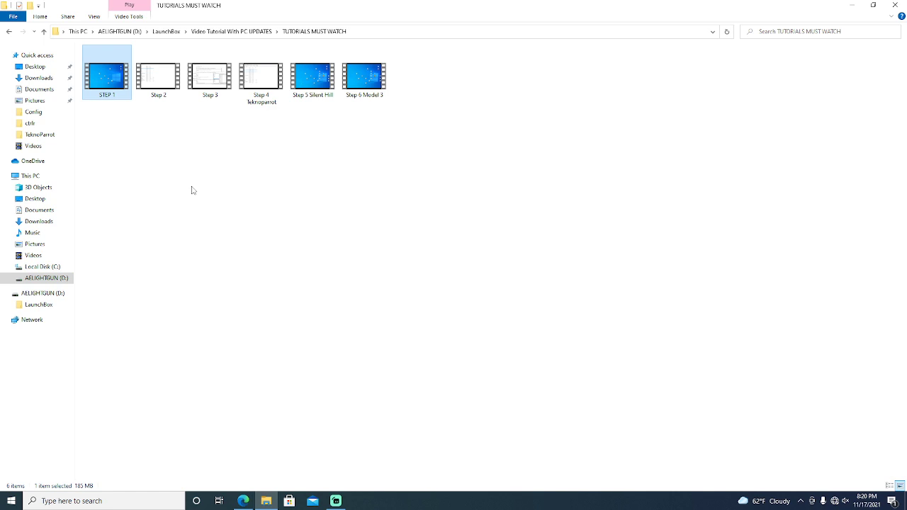
click(157, 92)
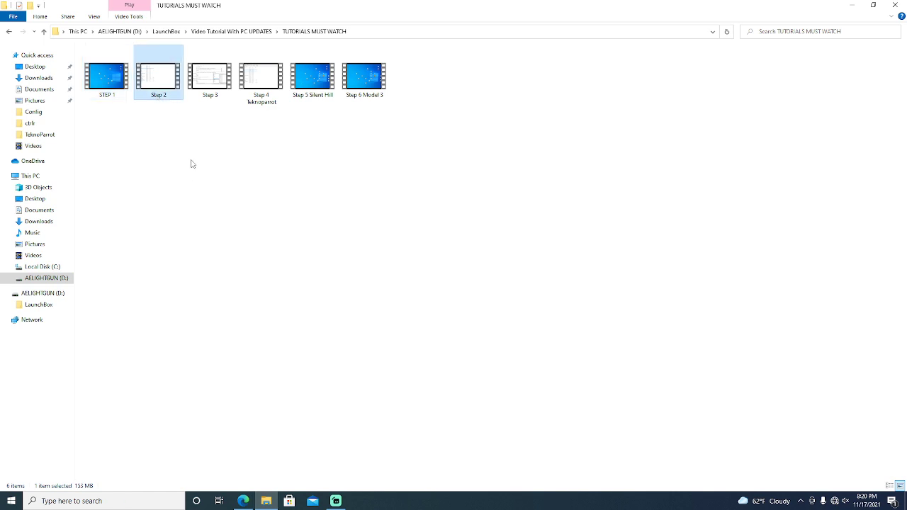
click(211, 99)
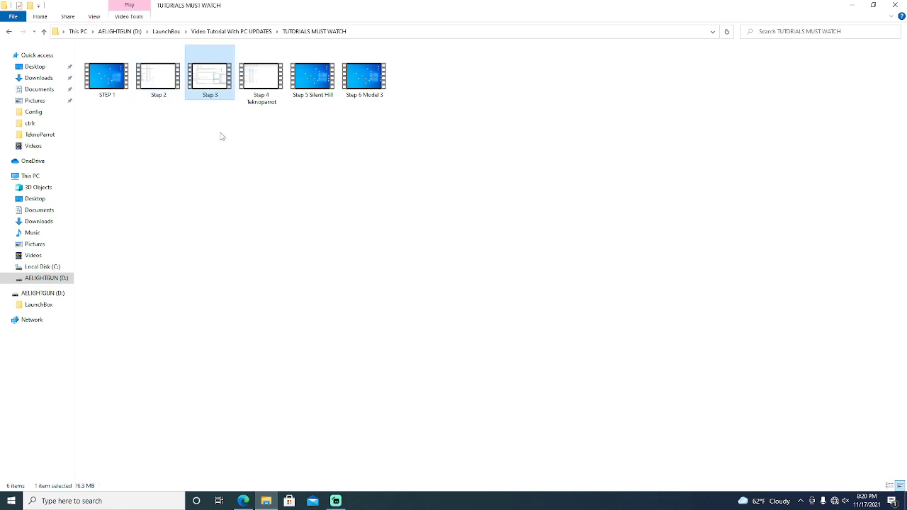
click(266, 109)
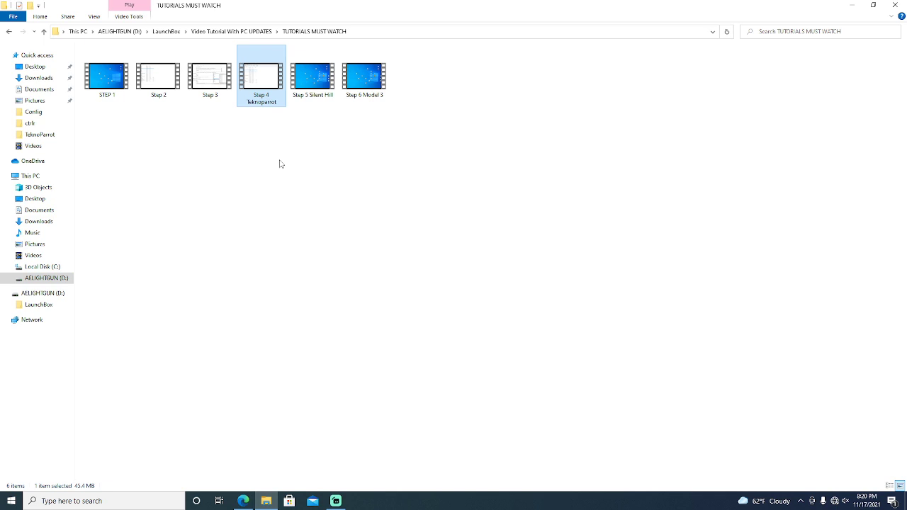
click(308, 91)
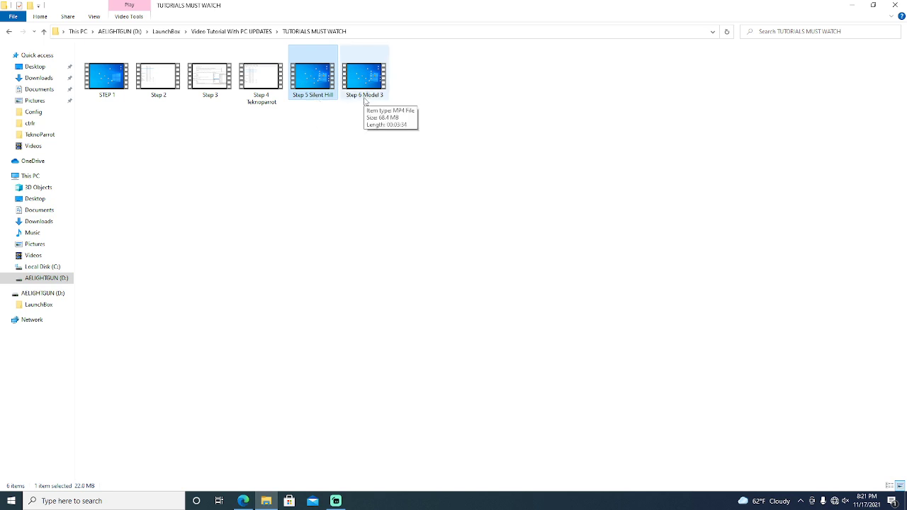
click(358, 166)
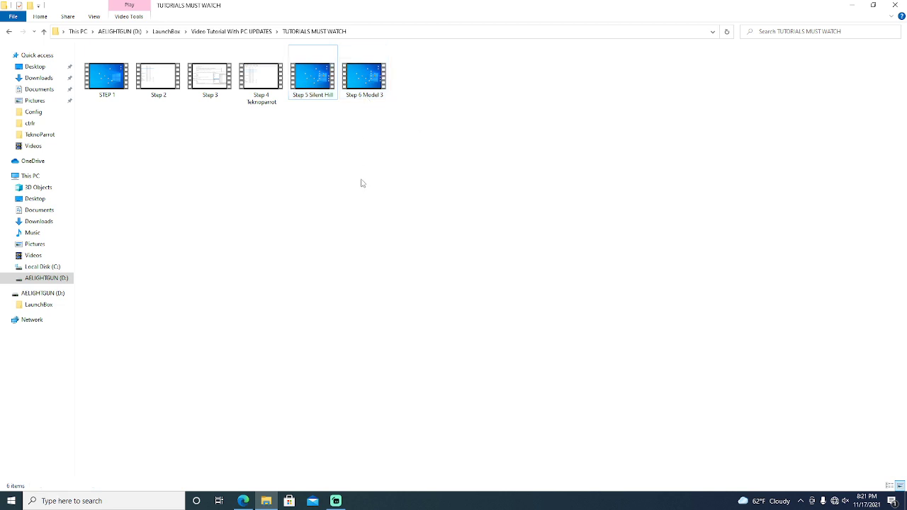
- Examine the game folders in the windows folder under LaunchBox's Games, and return to the Games folder
click(169, 33)
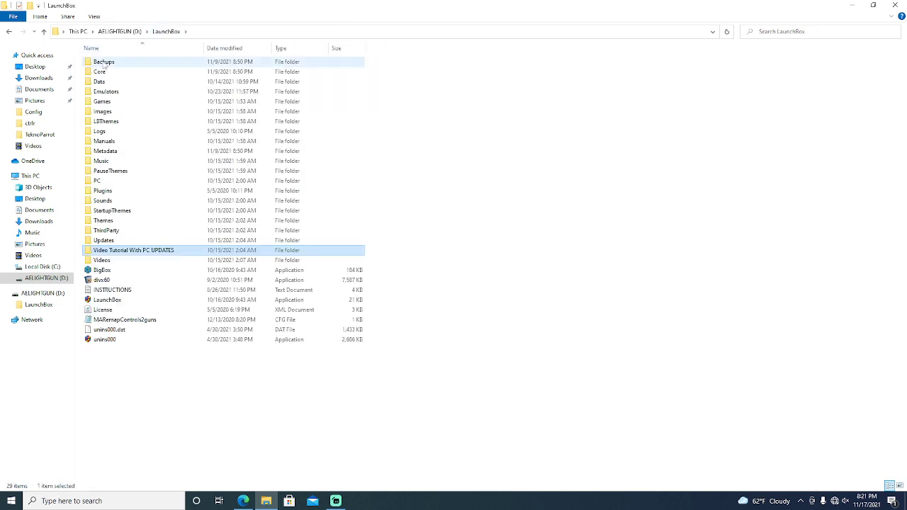
double_click(106, 102)
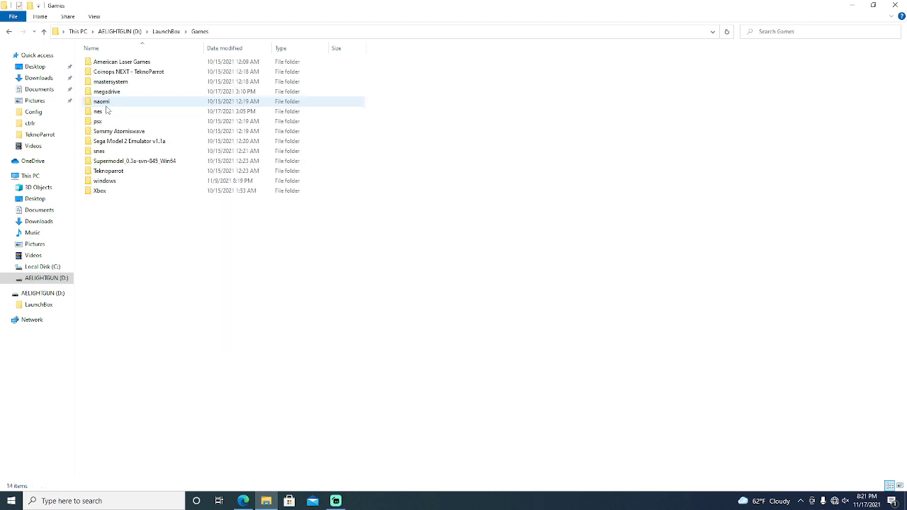
double_click(113, 181)
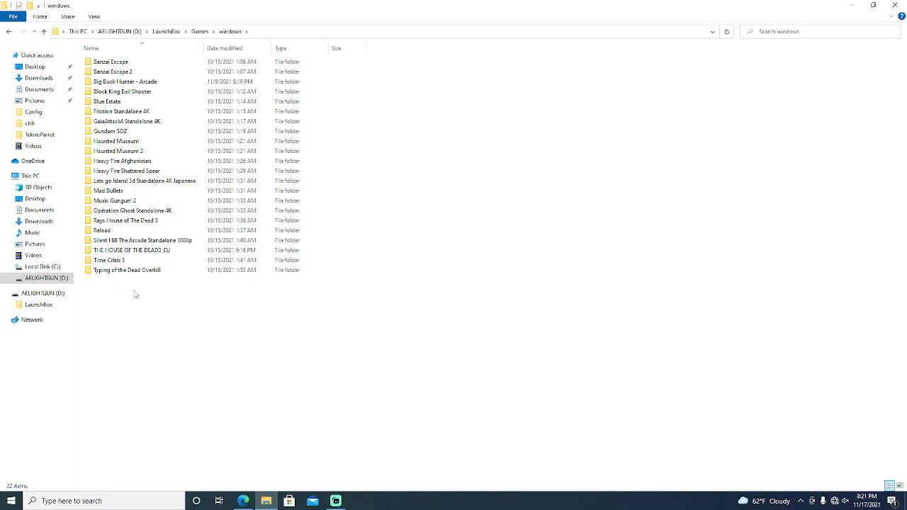
click(200, 31)
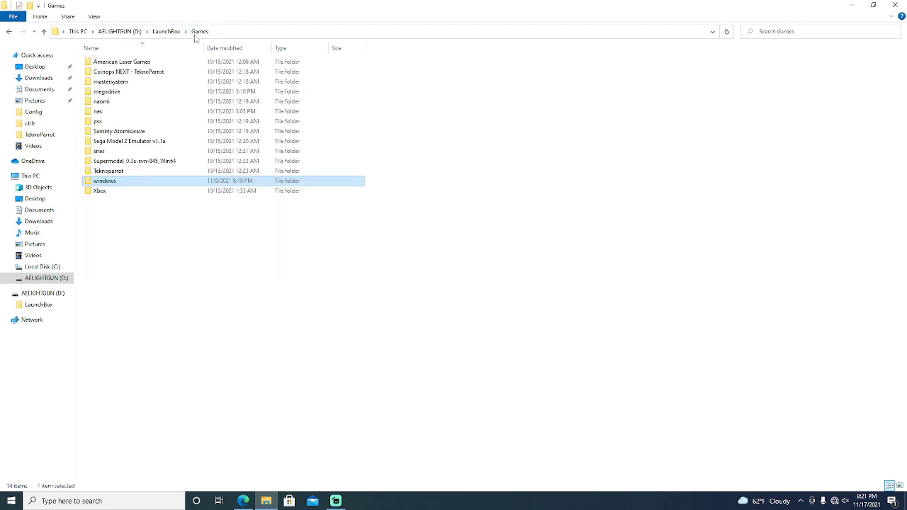
- Examine the contents of LaunchBox's ThirdParty folder, and return to the LaunchBox folder
click(167, 31)
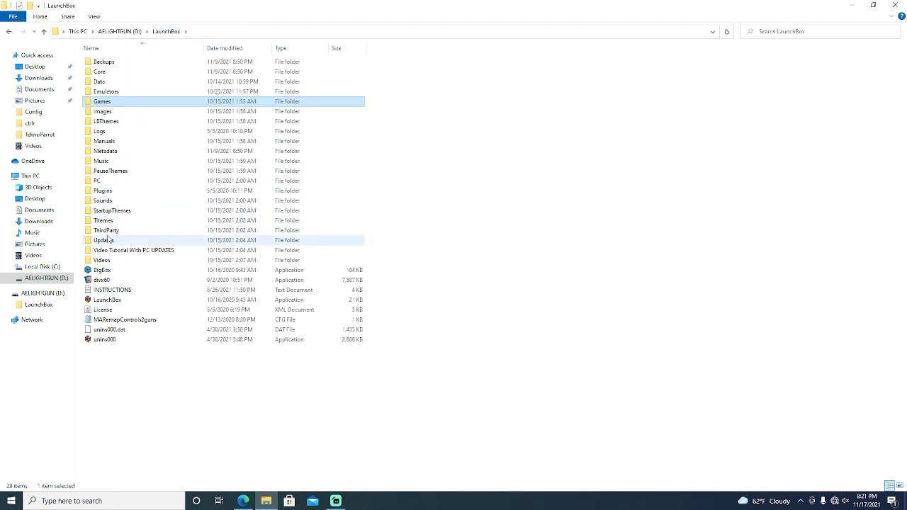
double_click(106, 230)
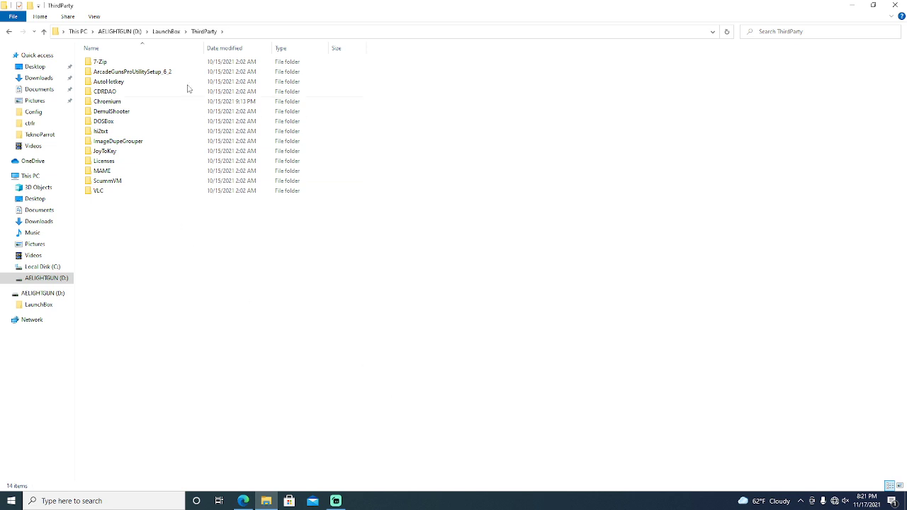
click(178, 31)
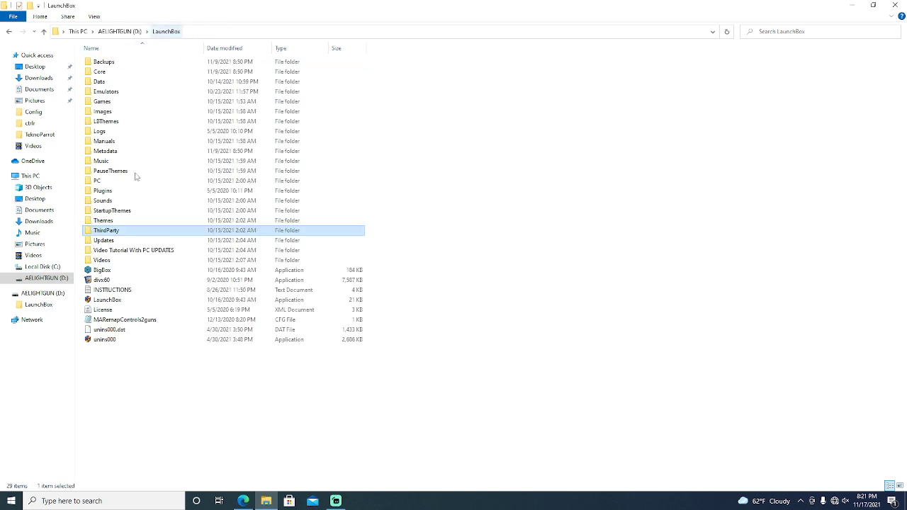
- Reopen TUTORIALS MUST WATCH inside Video Tutorial With PC UPDATES and select the Step 3 video
double_click(124, 250)
double_click(139, 61)
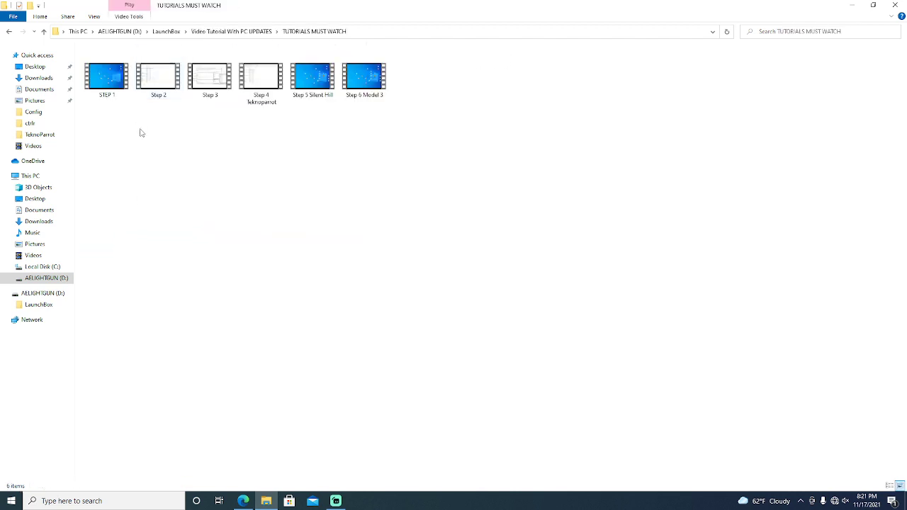
click(197, 93)
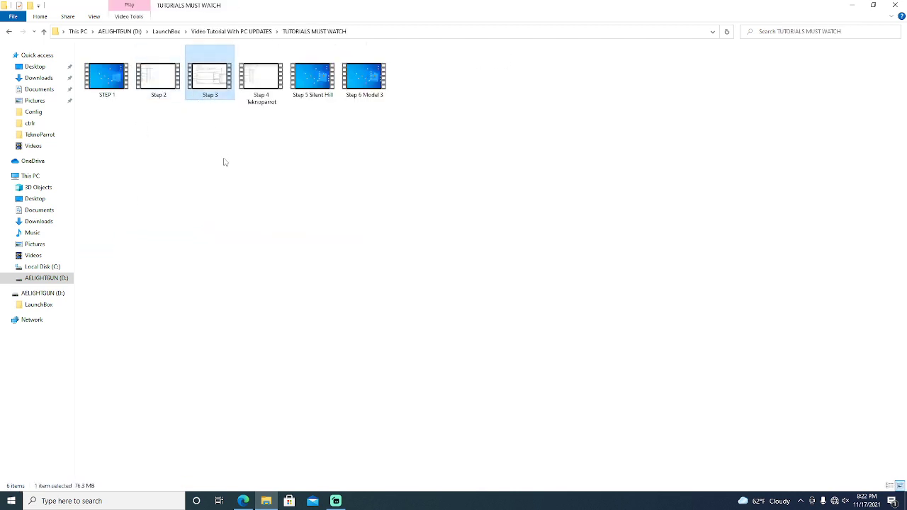